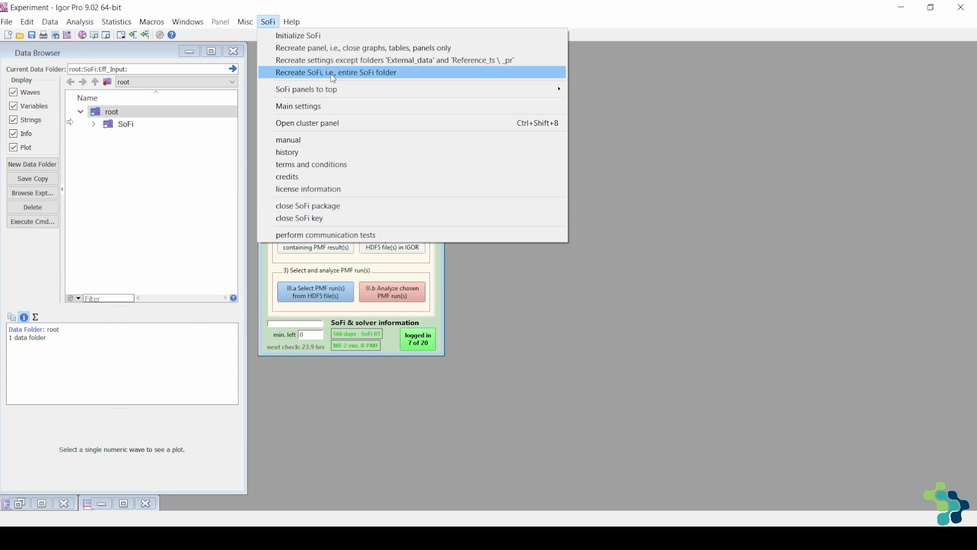
- Open the PMF run selection panel and the PMF analysis panel, and shift the PMF_analyze window slightly
mouse_move(325, 90)
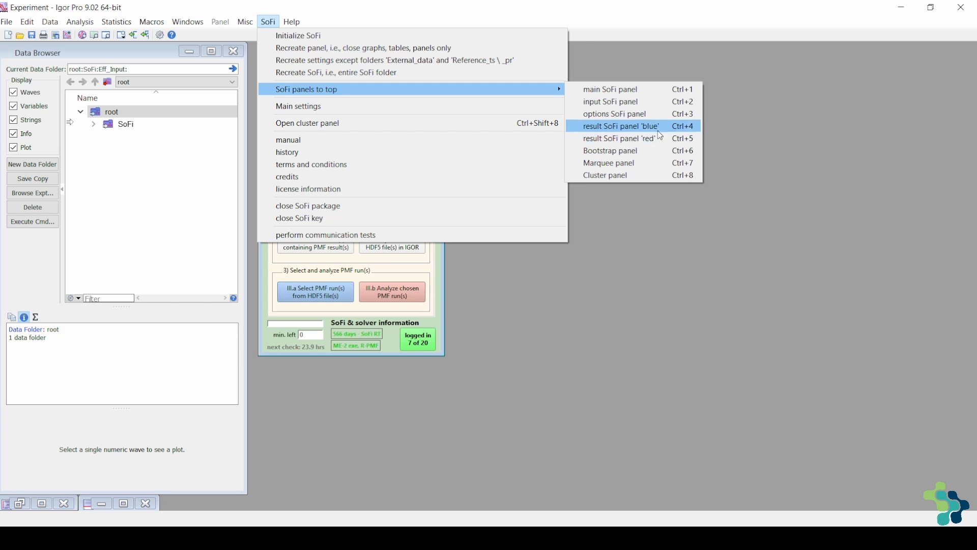
click(659, 146)
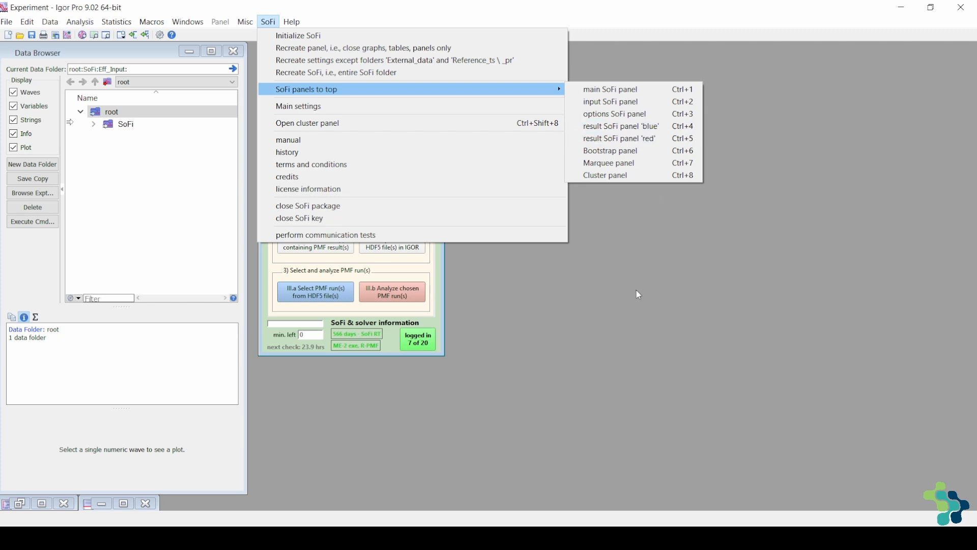
click(324, 297)
click(392, 298)
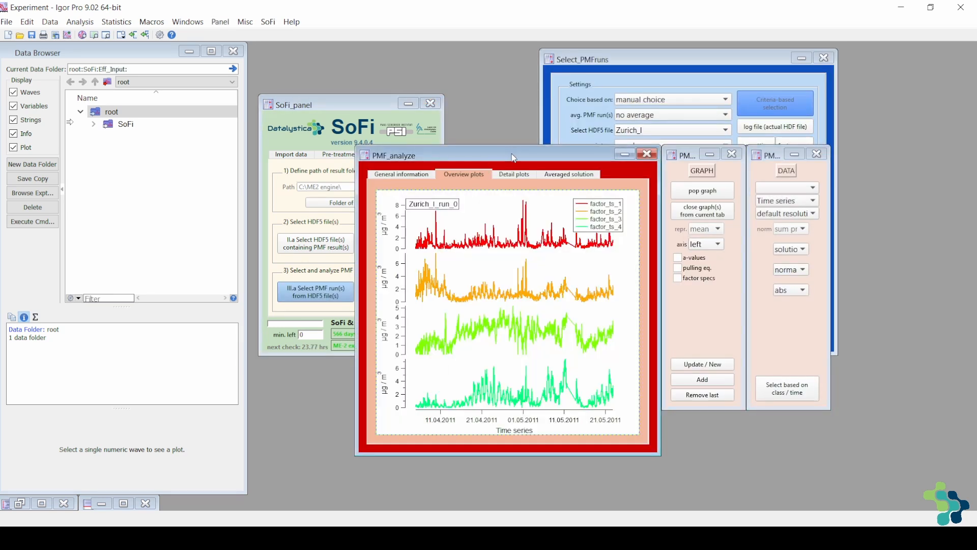
drag(514, 158, 501, 158)
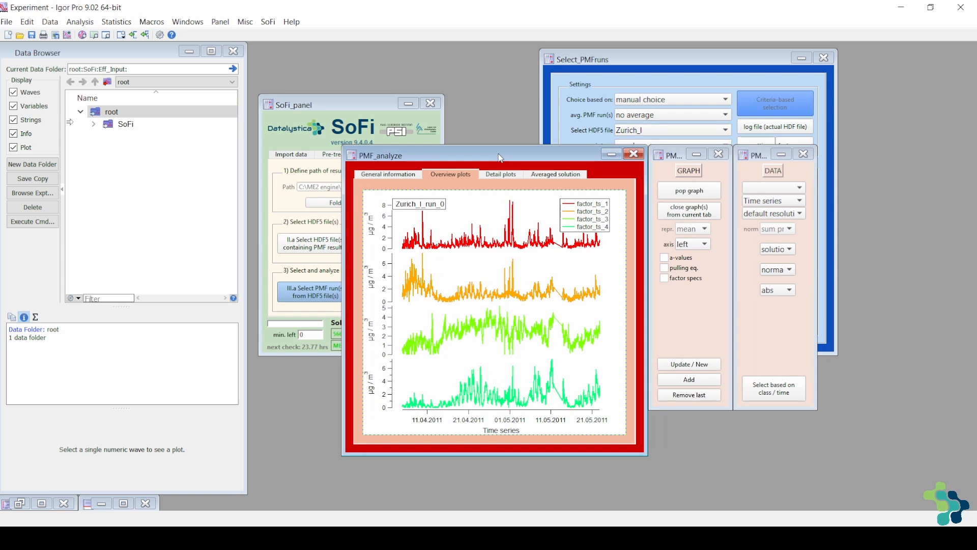
- Bring the Select_PMFruns, PMF_analyze and main SoFi panels to the front one after another
click(558, 133)
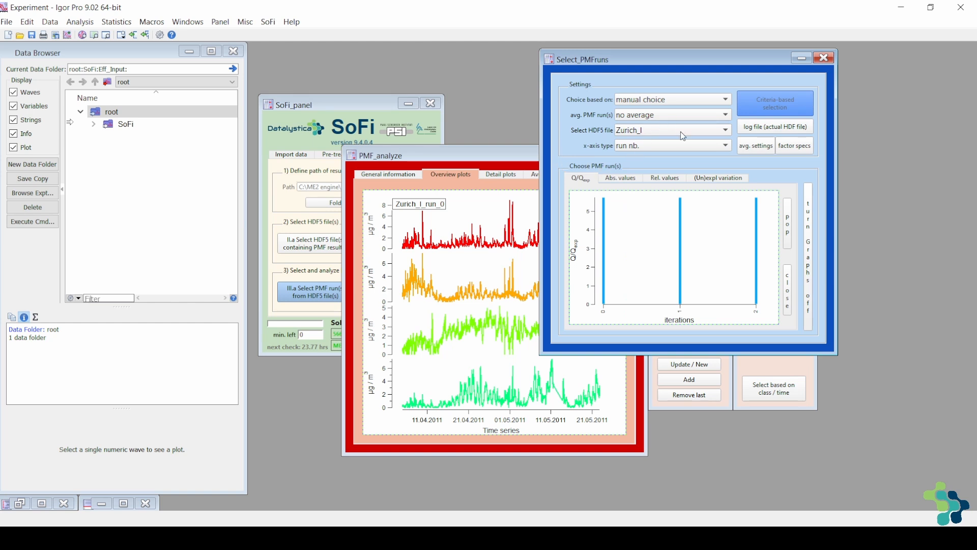
click(472, 277)
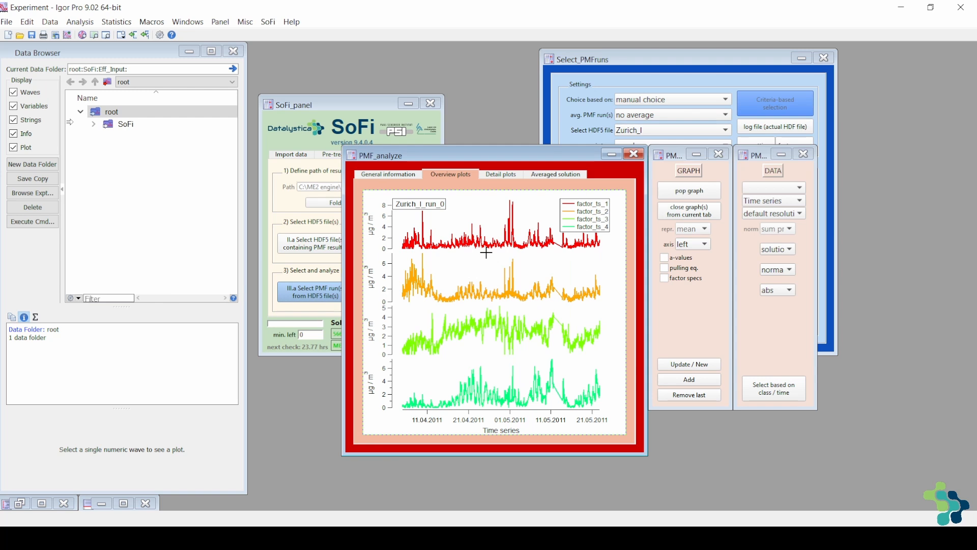
key(ctrl+1)
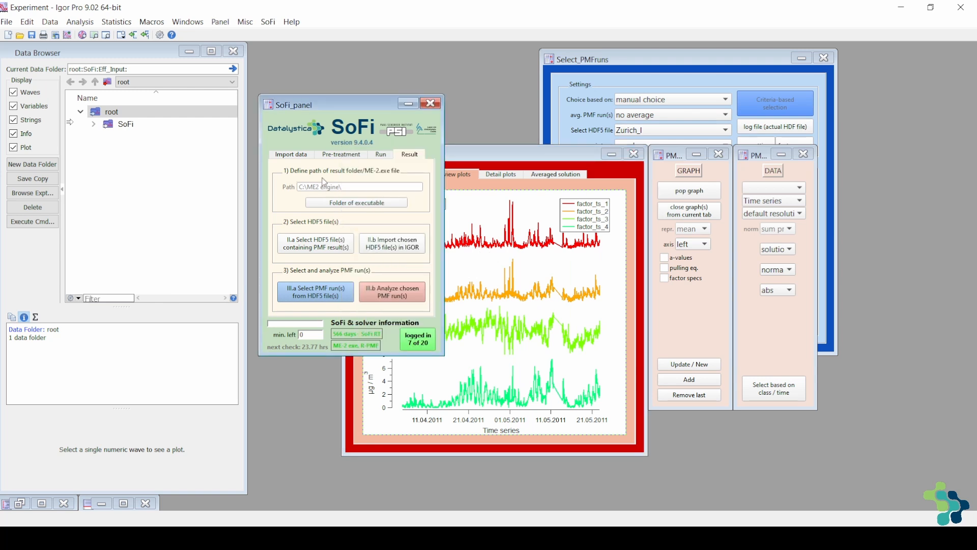
- Open the cluster panel to view its options, and close it without saving its window macro
click(265, 25)
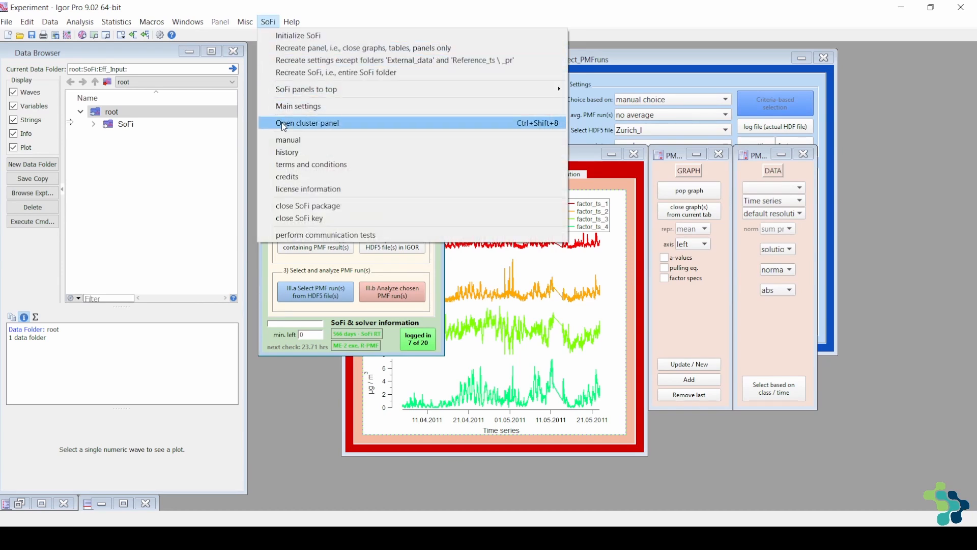
click(315, 129)
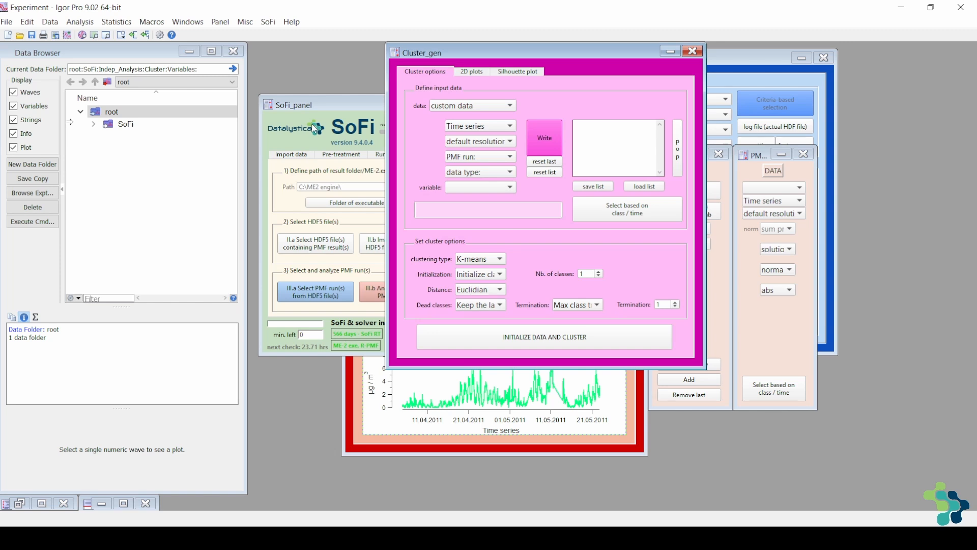
click(693, 52)
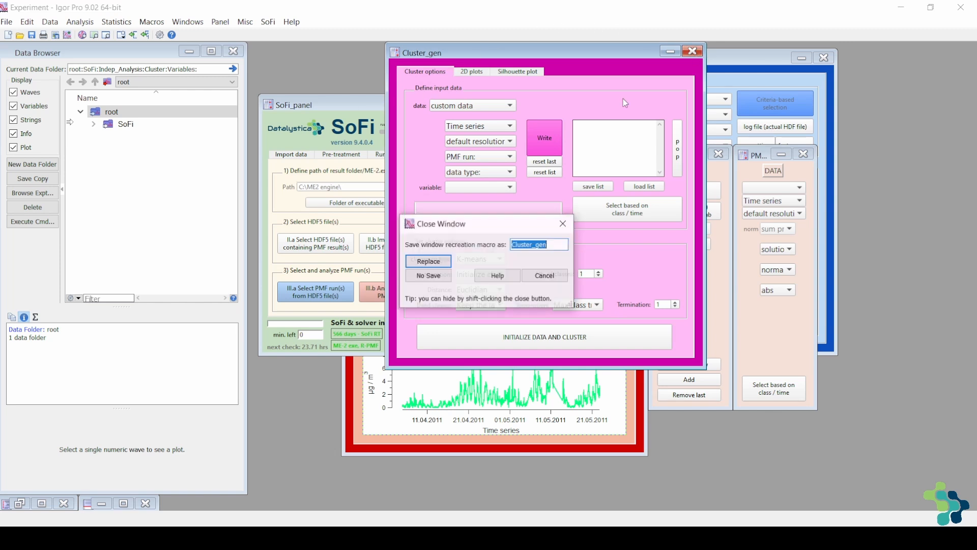
click(428, 276)
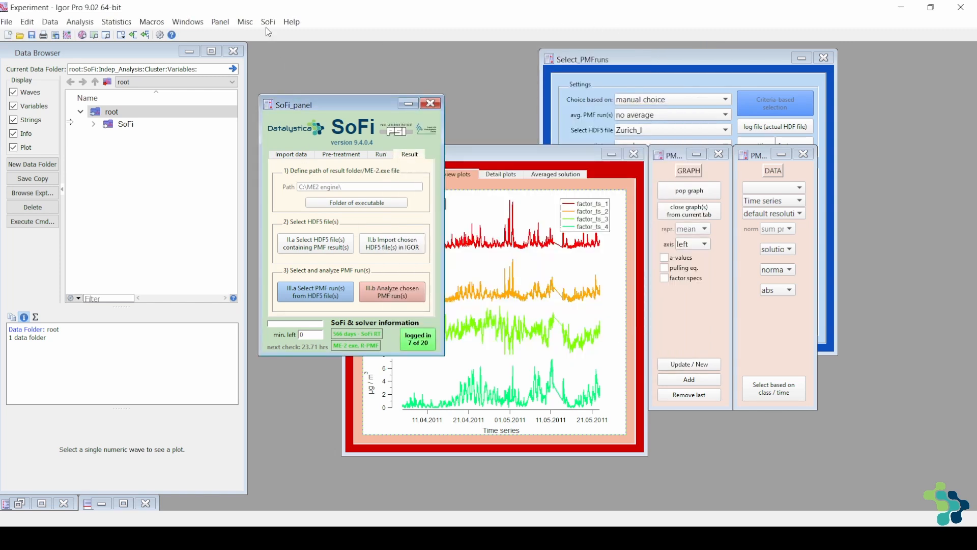
- Open the SoFi history document in the browser and switch back to Igor Pro
click(263, 24)
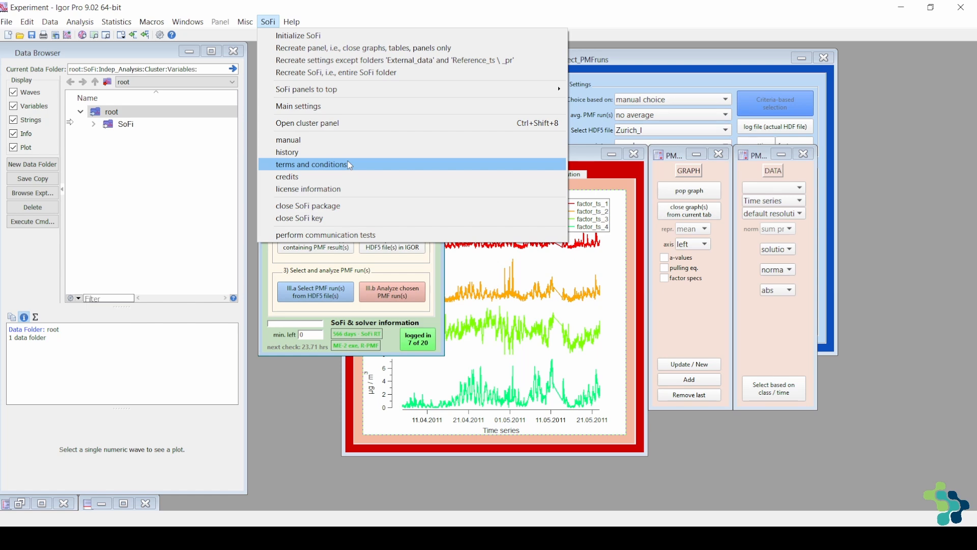
click(306, 153)
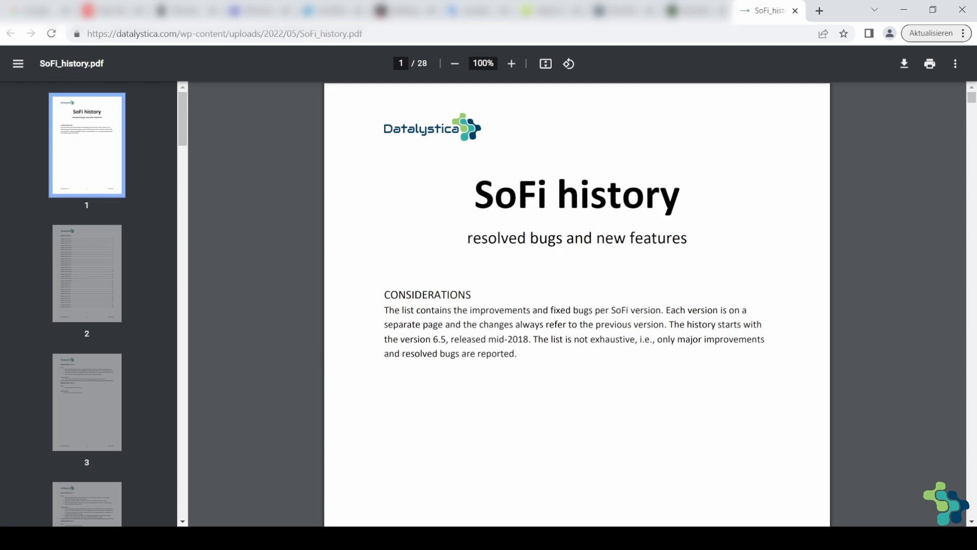
key(alt+Tab)
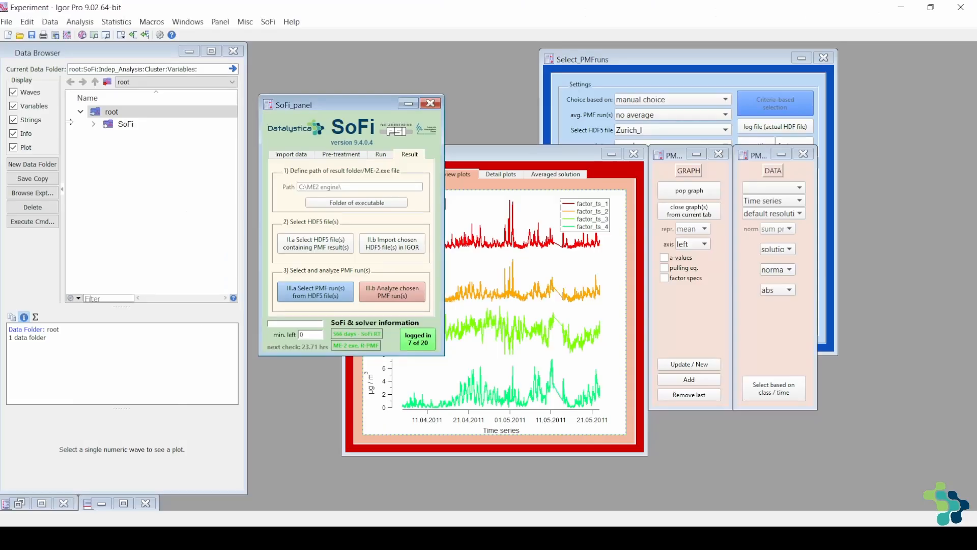
- View the SoFi credits and the SoFi license information, dismissing each message
click(271, 21)
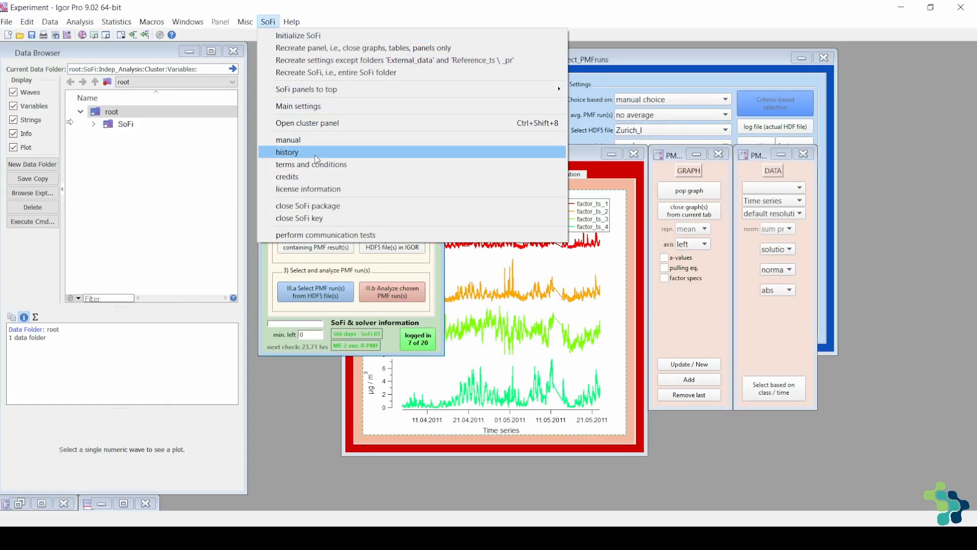
click(316, 182)
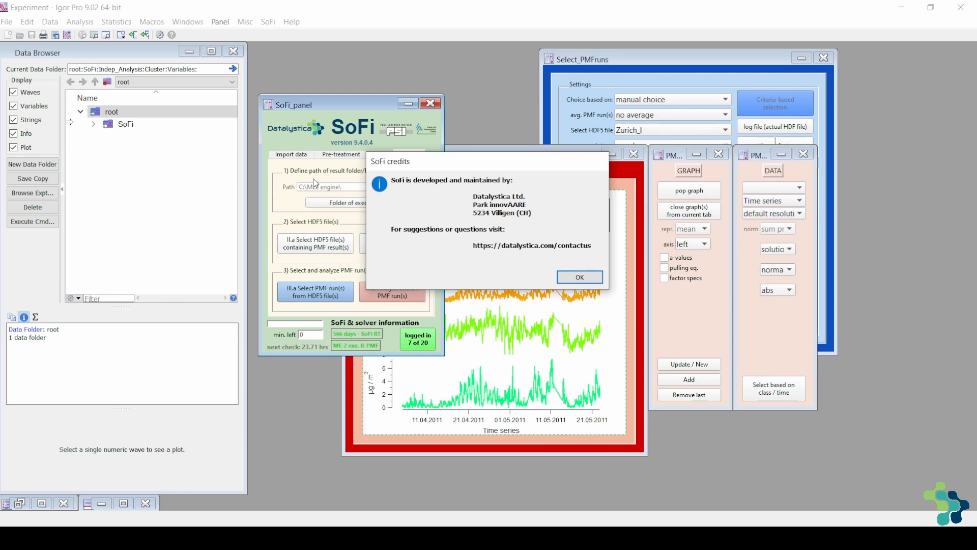
click(576, 281)
click(268, 23)
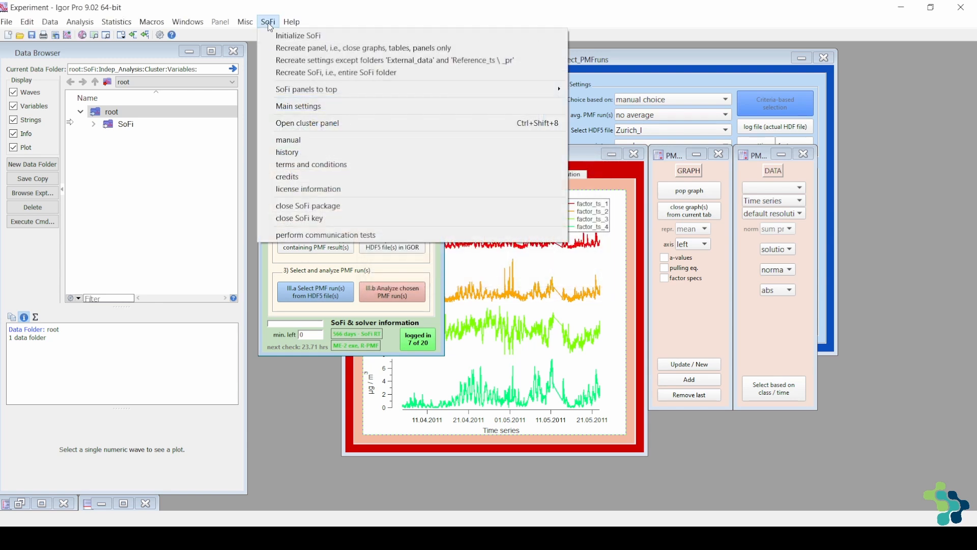
click(303, 189)
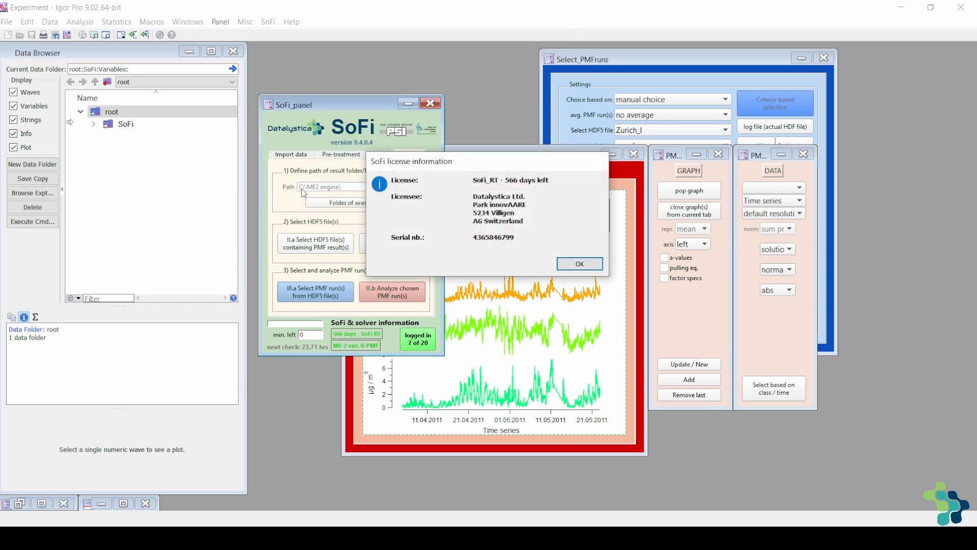
click(578, 263)
- Close the SoFi package in the current experiment
click(269, 22)
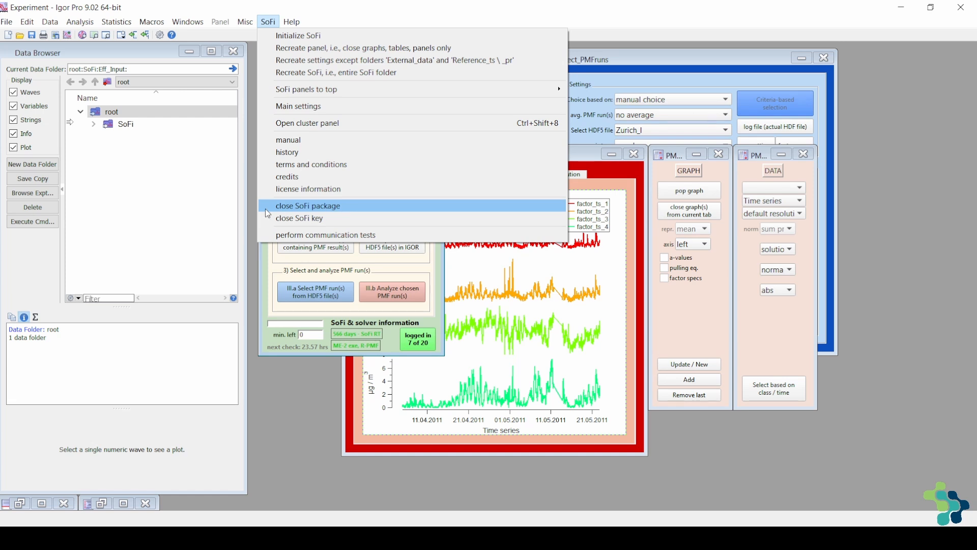
key(Escape)
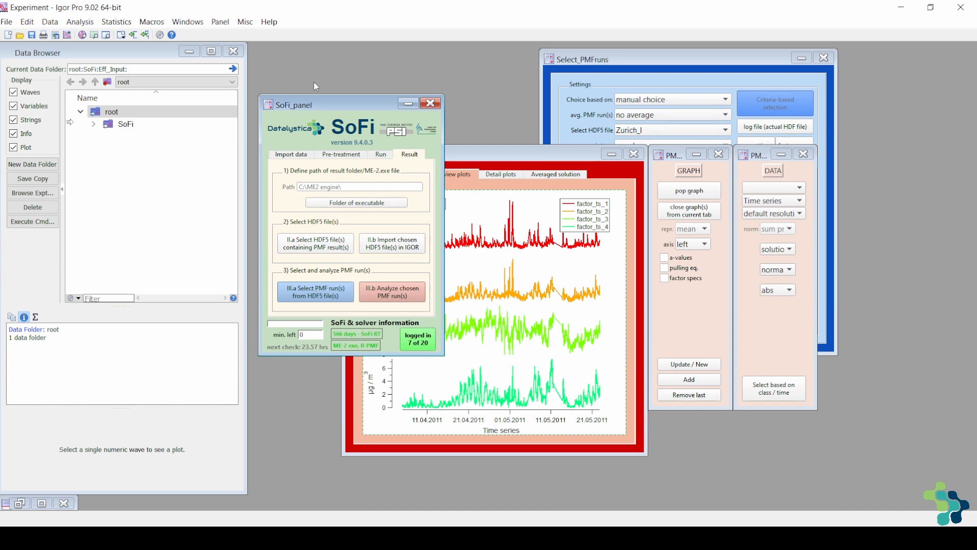
- Load the SoFi 9.4.0.3 procedure file from the desktop into the experiment, compile it, and check the SoFi panel's Run and Result pages
drag(324, 20, 414, 23)
click(34, 293)
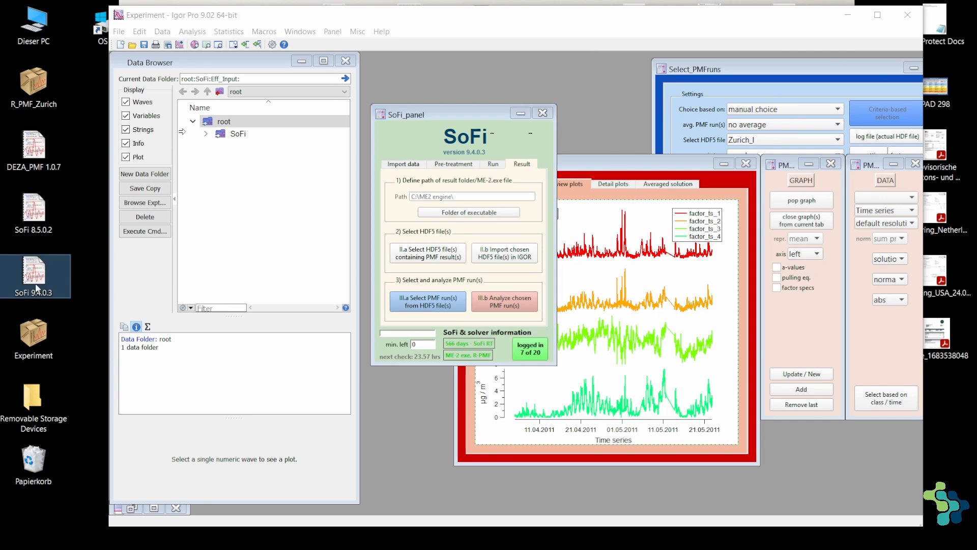
drag(35, 283, 594, 104)
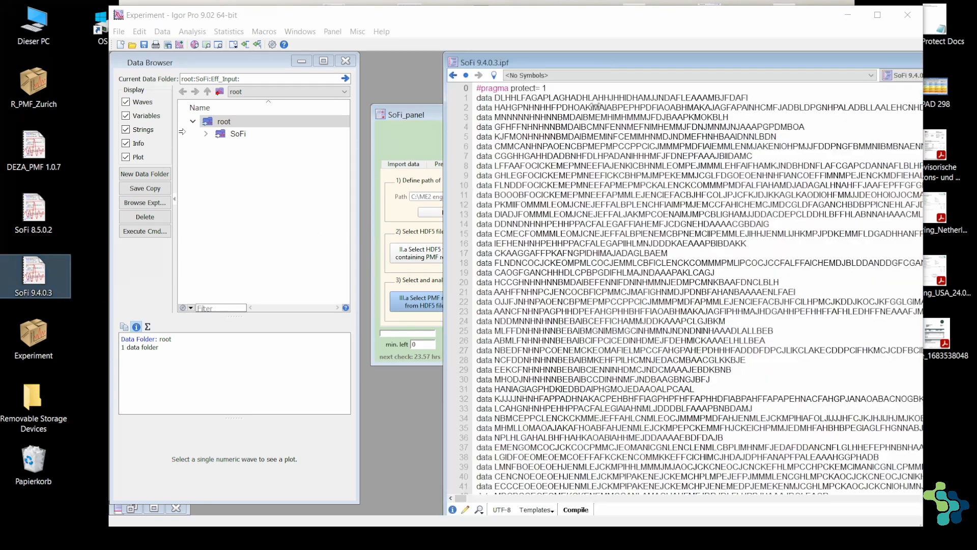
double_click(607, 17)
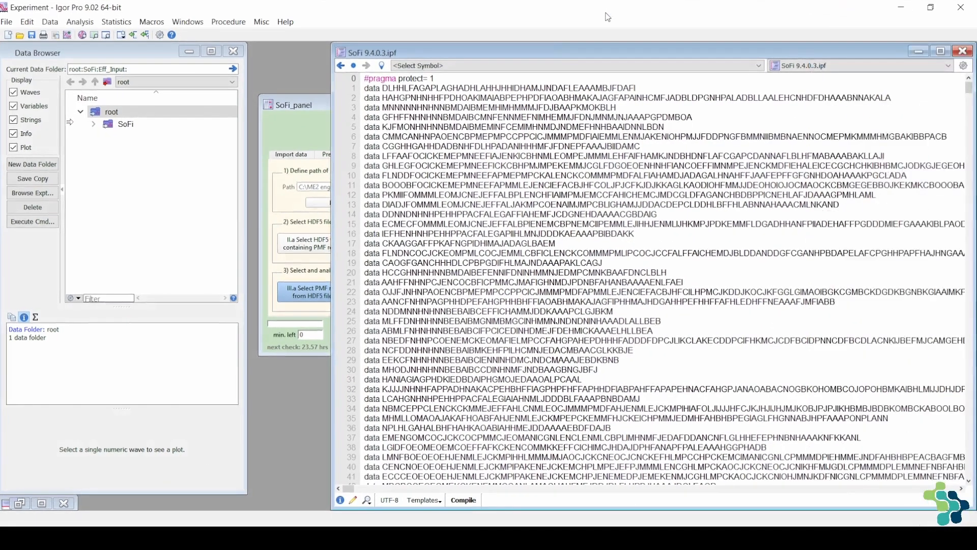
click(464, 502)
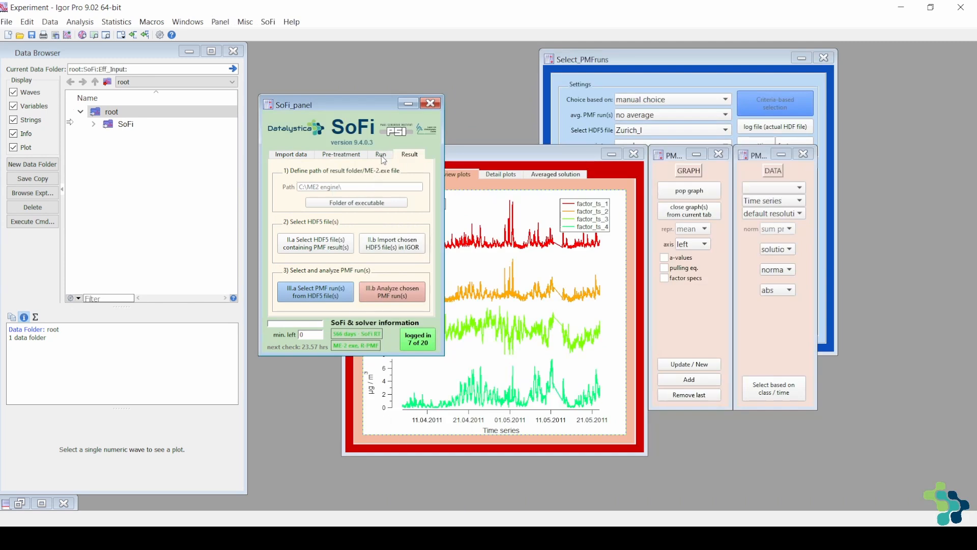
click(379, 157)
click(411, 155)
- Open SoFi's main settings and close the PMF analysis and PMF run selection panels
click(242, 24)
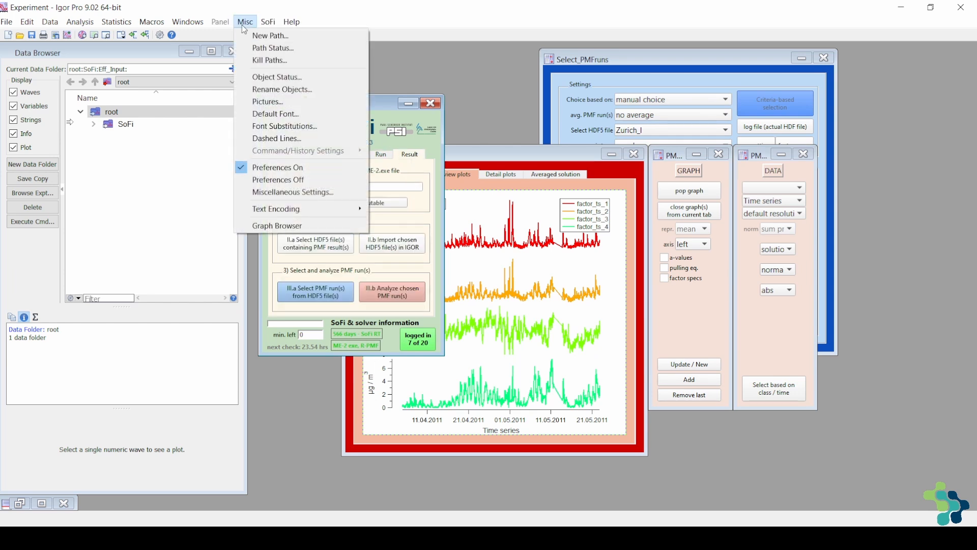
mouse_move(267, 23)
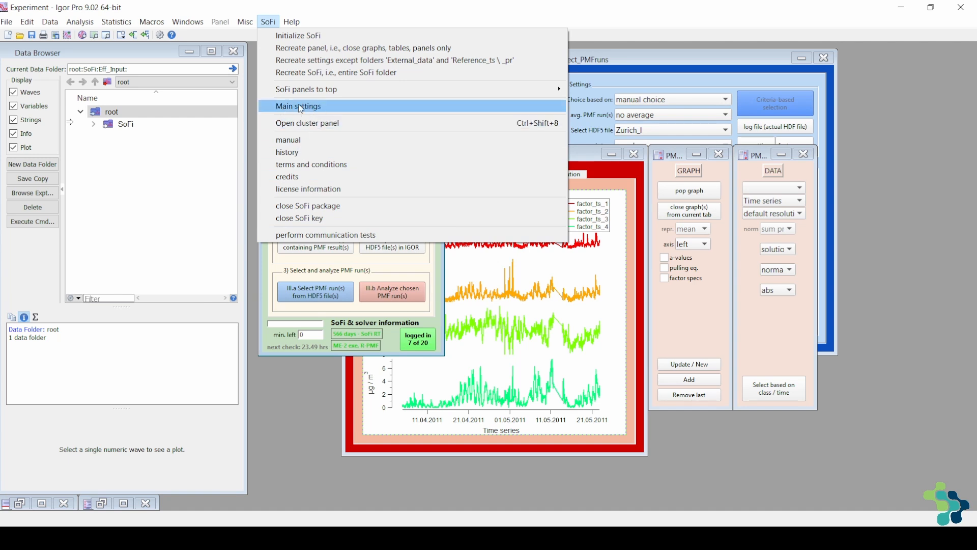
click(317, 110)
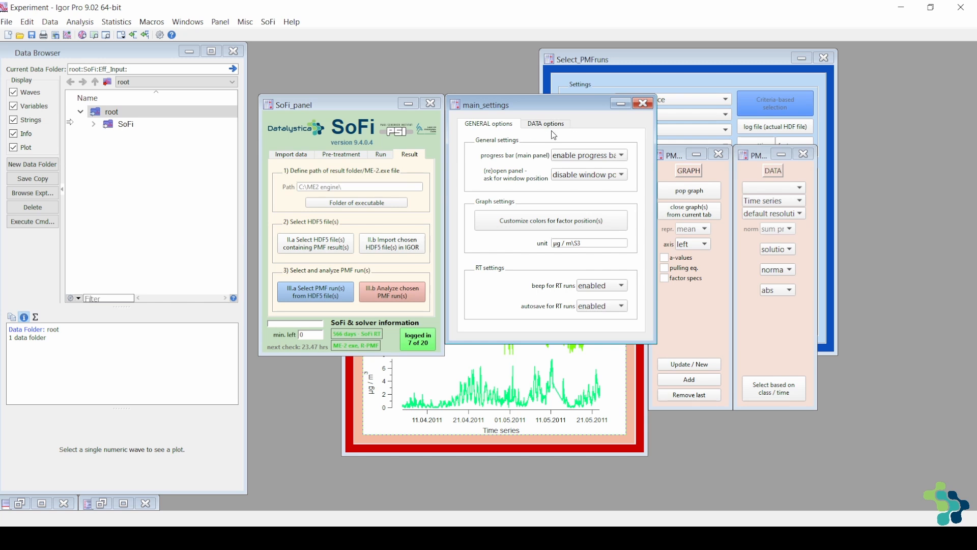
click(397, 299)
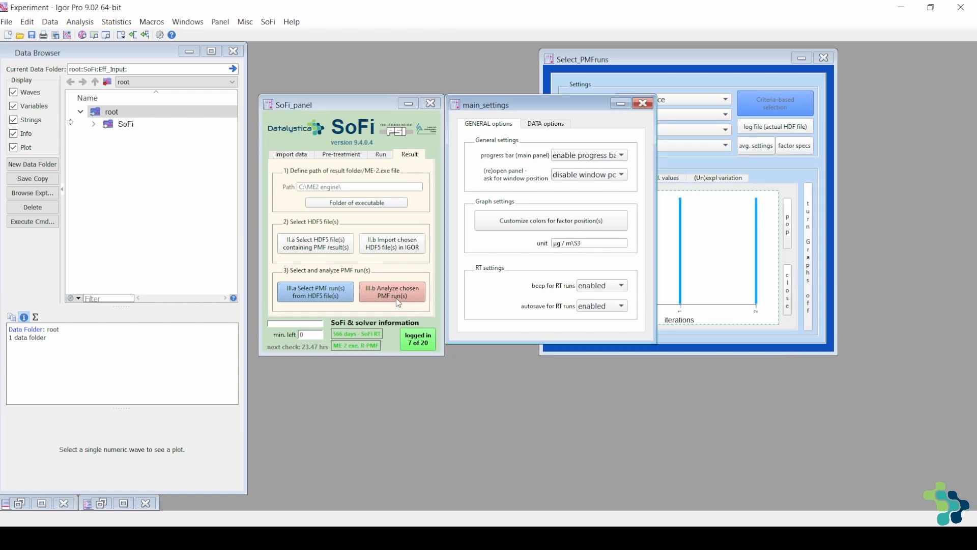
click(333, 298)
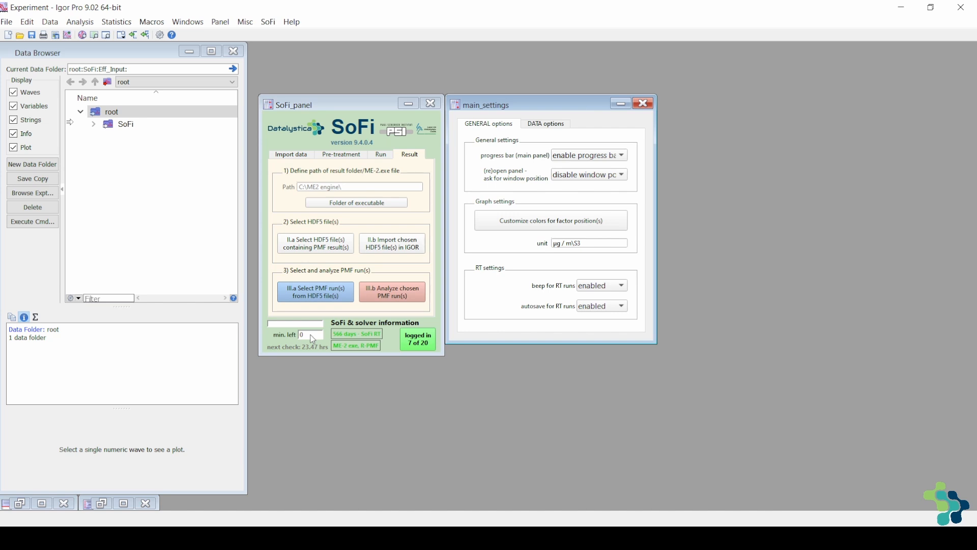
- View the progress bar choices in the general settings without selecting another one
click(580, 159)
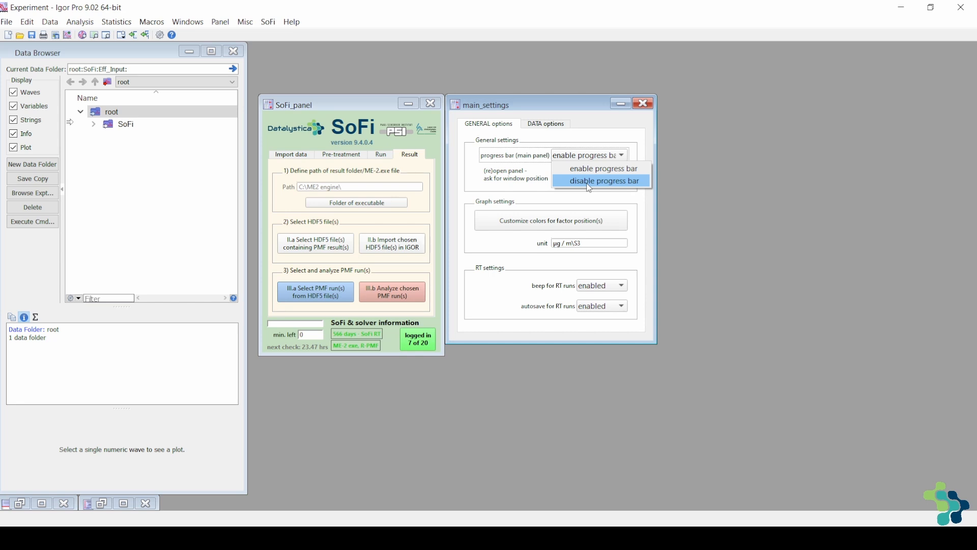
click(473, 190)
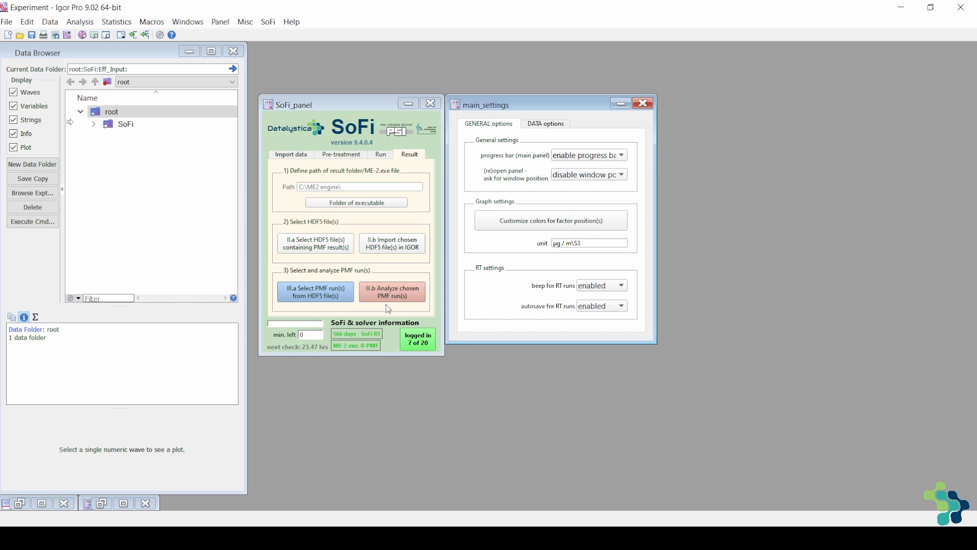
- Open the settings for the current PMF run and reposition the PMF_options window over the main_settings window
click(384, 158)
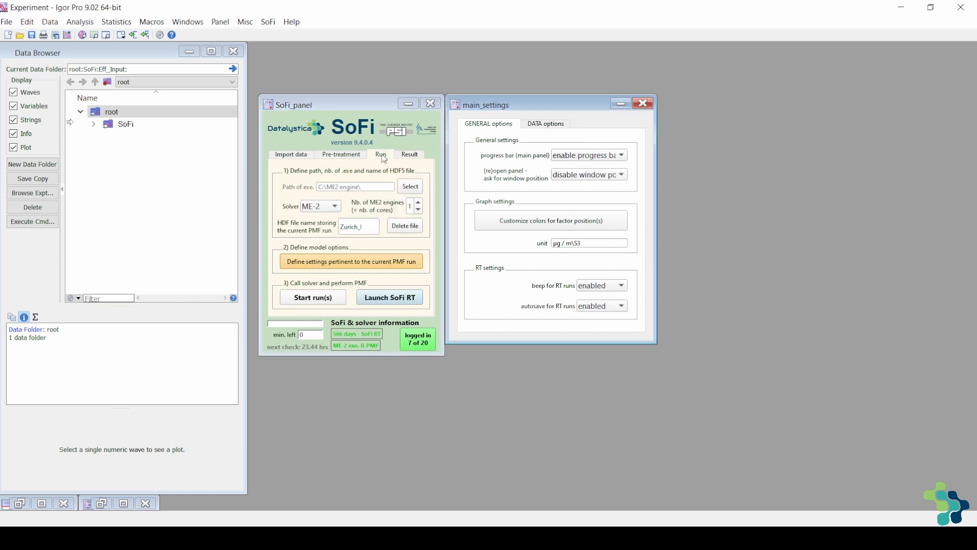
click(345, 262)
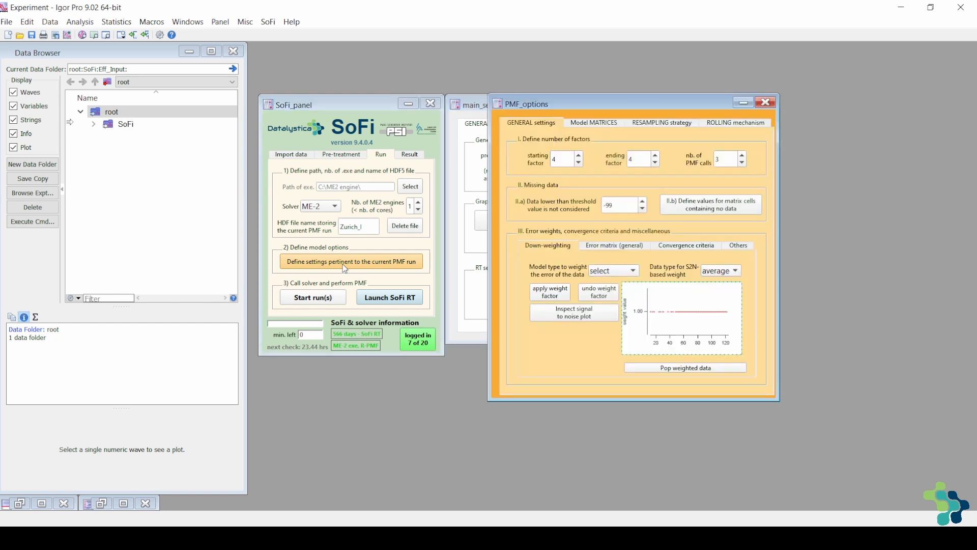
drag(616, 111, 704, 131)
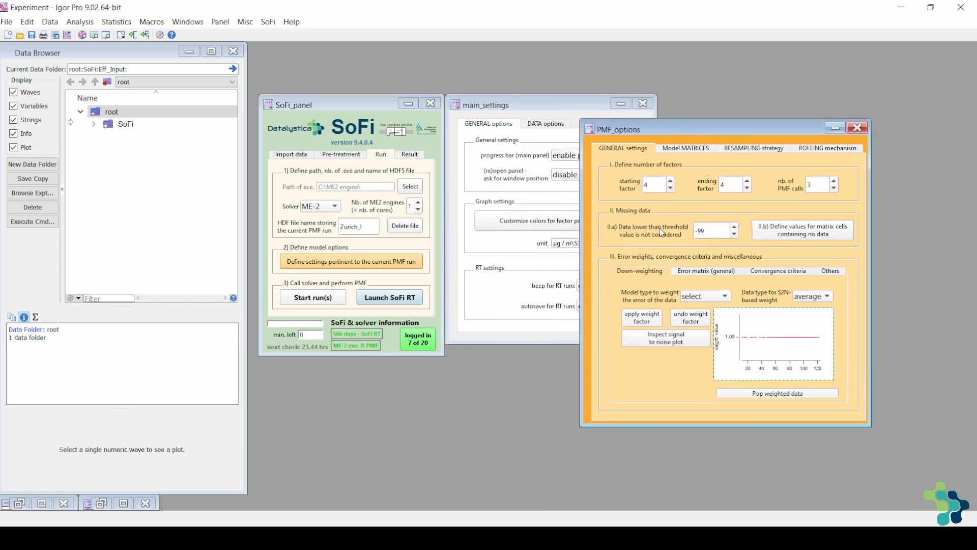
drag(751, 127, 661, 159)
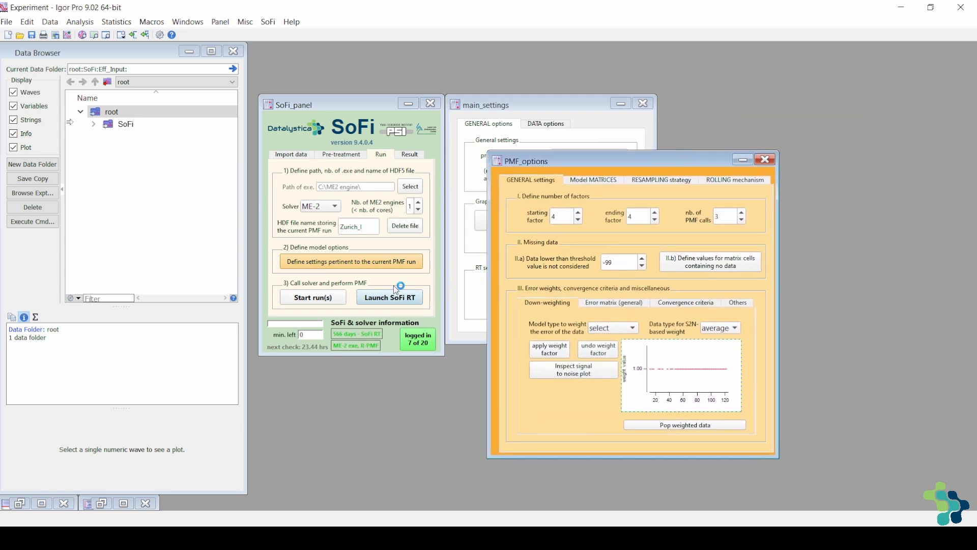
- Close the PMF_options window, reopen the settings for the current PMF run at the same position, and close them again
click(350, 262)
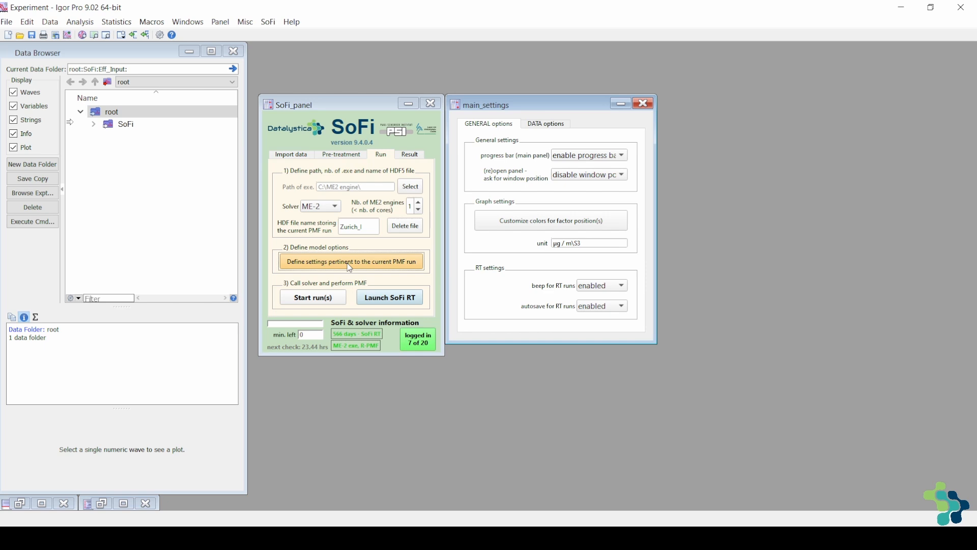
click(349, 266)
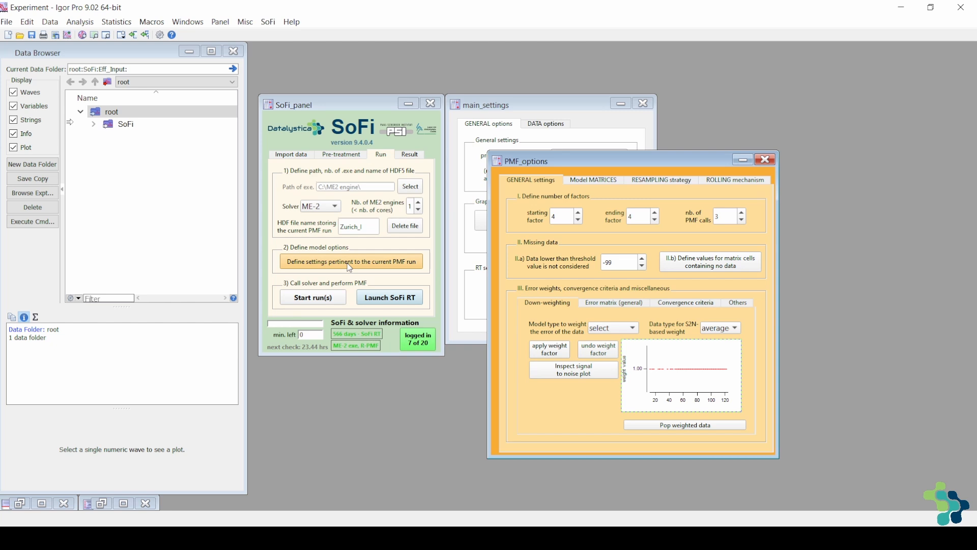
click(349, 267)
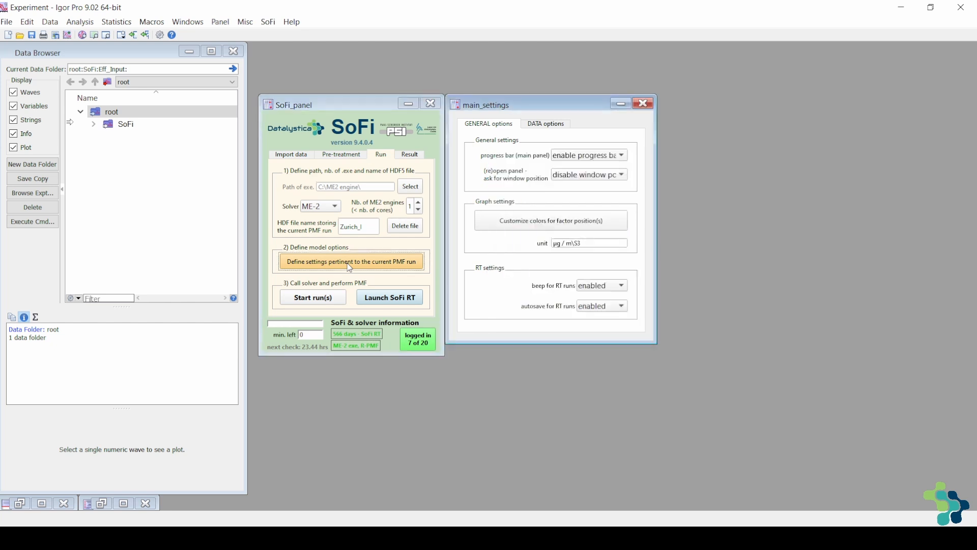
- Enable the window position question for reopened panels and reopen the current PMF run settings, declining the previous position
click(574, 175)
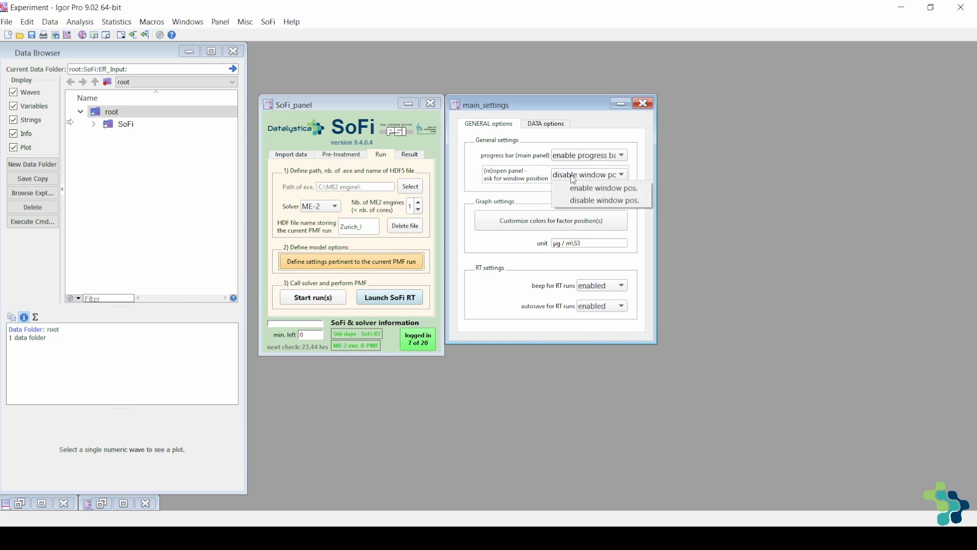
click(577, 188)
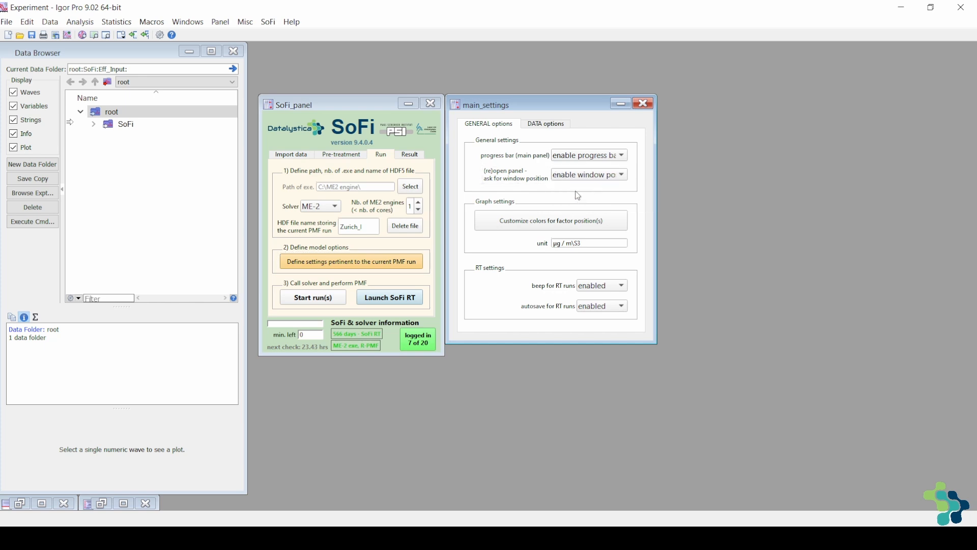
click(355, 266)
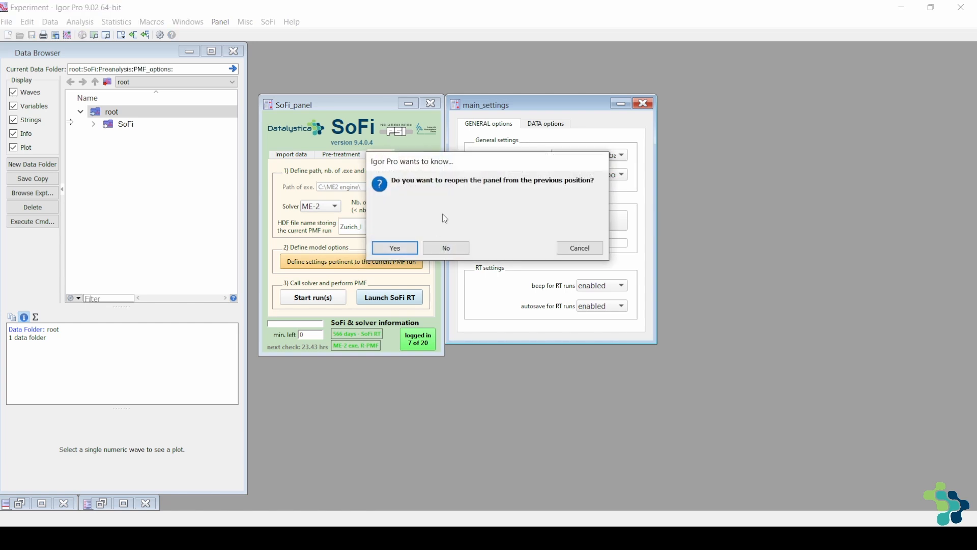
click(447, 248)
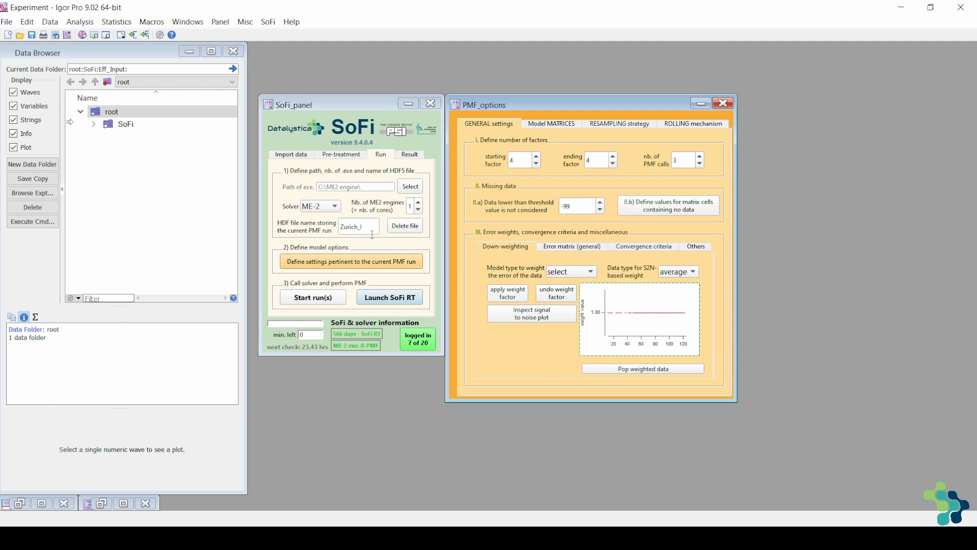
- Close the PMF_options window and set the window position question back to "disable window pos."
click(377, 265)
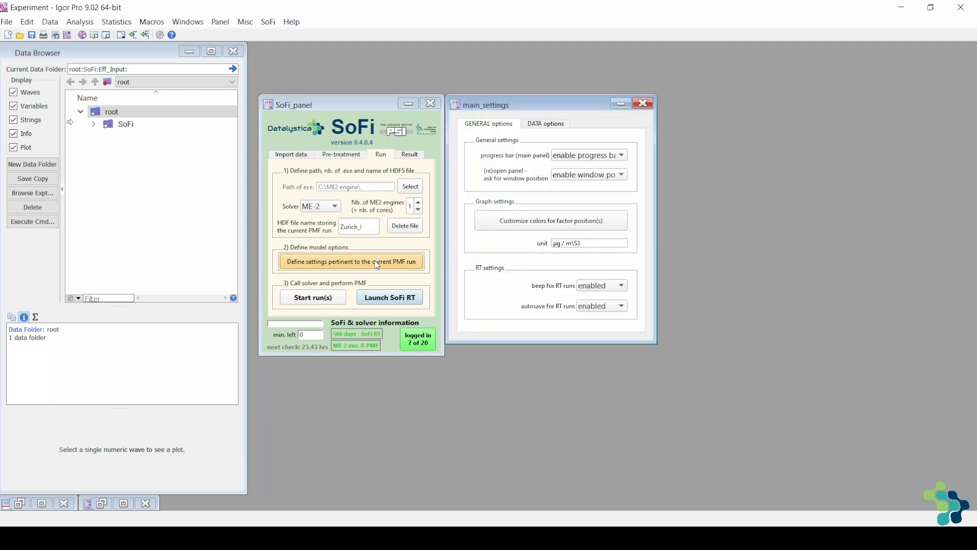
click(585, 179)
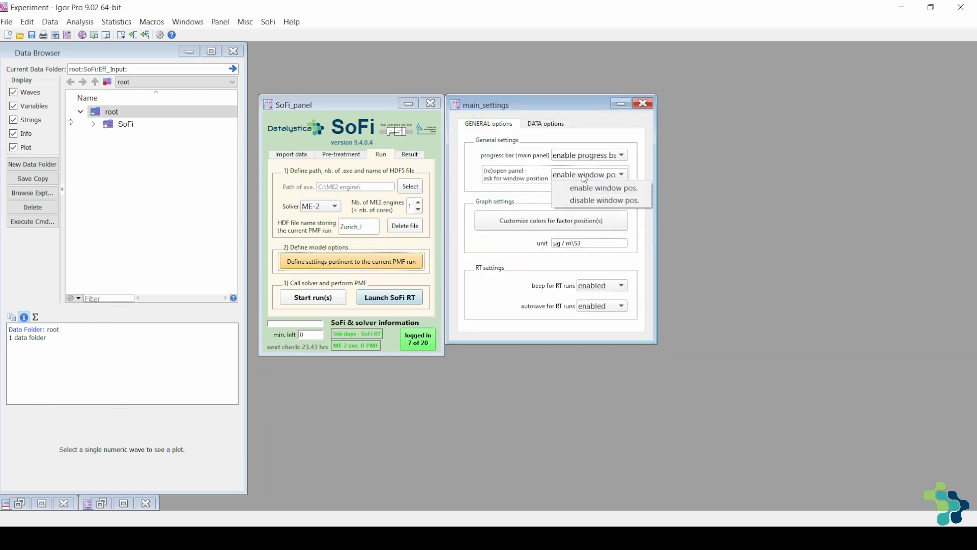
click(585, 200)
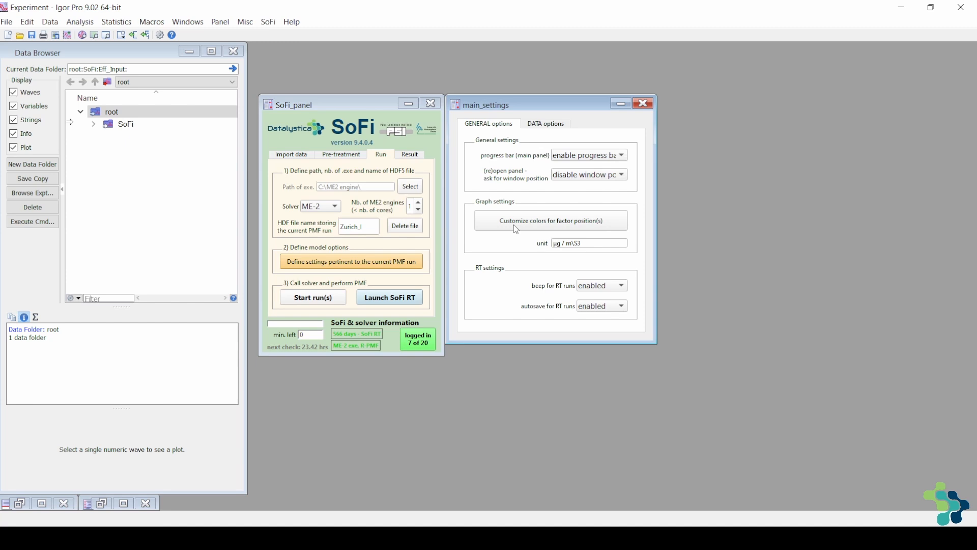
- Open the analysis of the chosen PMF runs from SoFi's Result page and move PMF_analyze clear of the SoFi panel
click(410, 155)
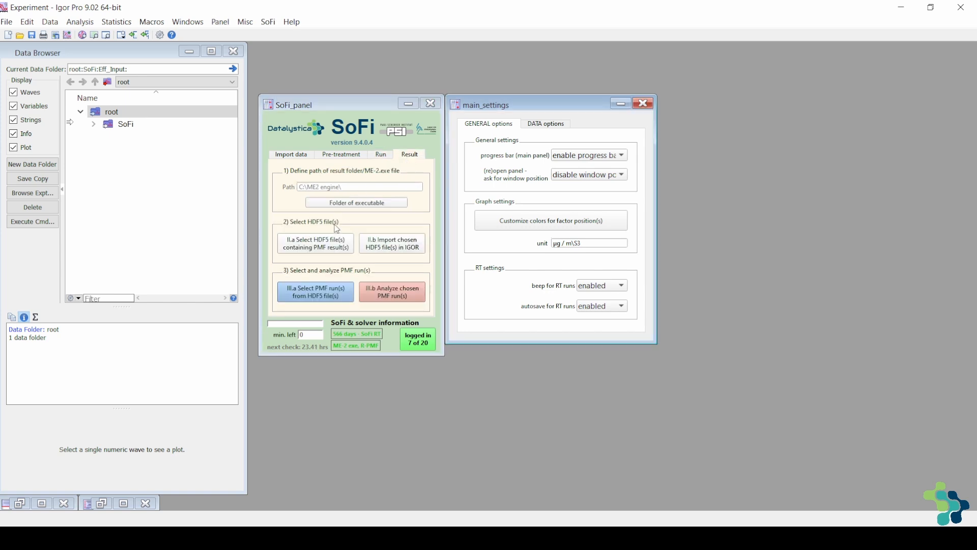
click(392, 292)
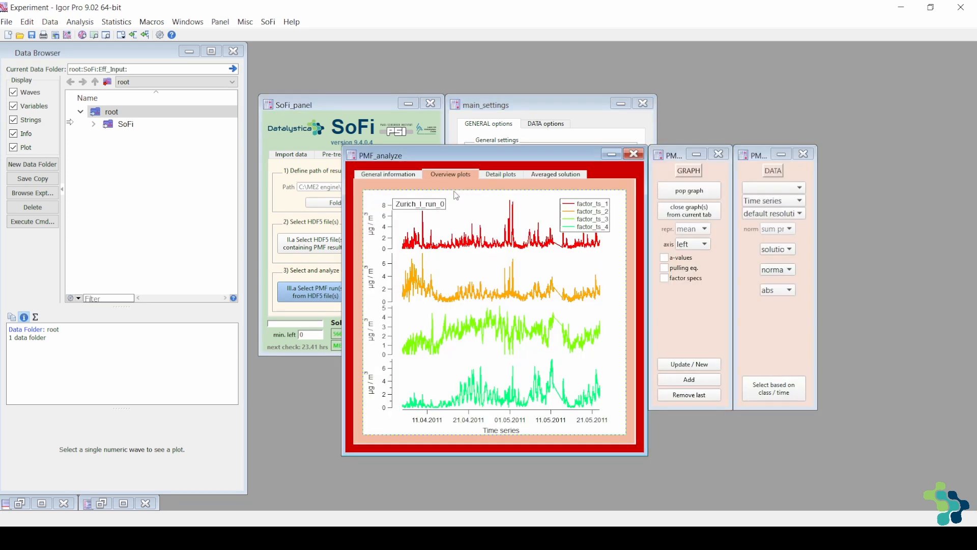
drag(502, 156, 644, 140)
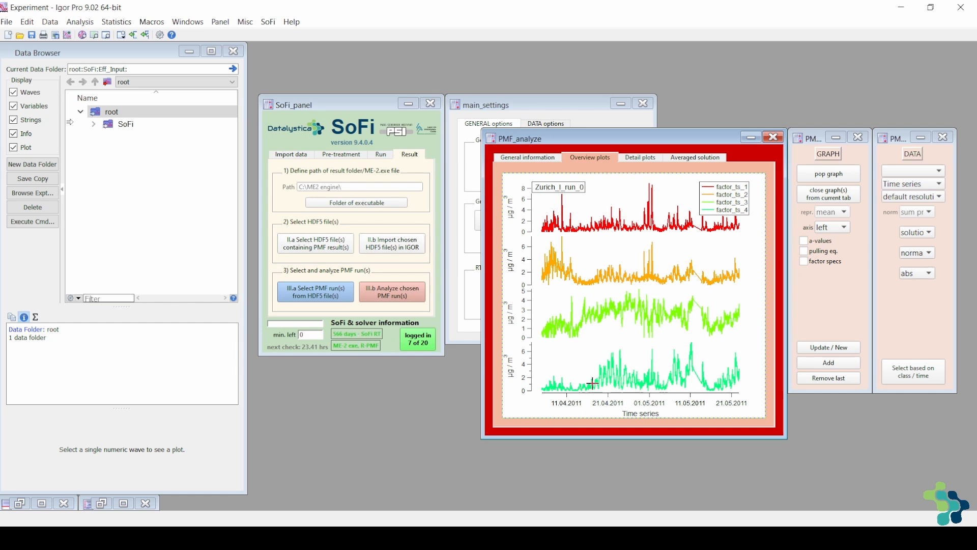
- Open the color customization for factor positions from the main settings and select factors 1 to 4
click(463, 240)
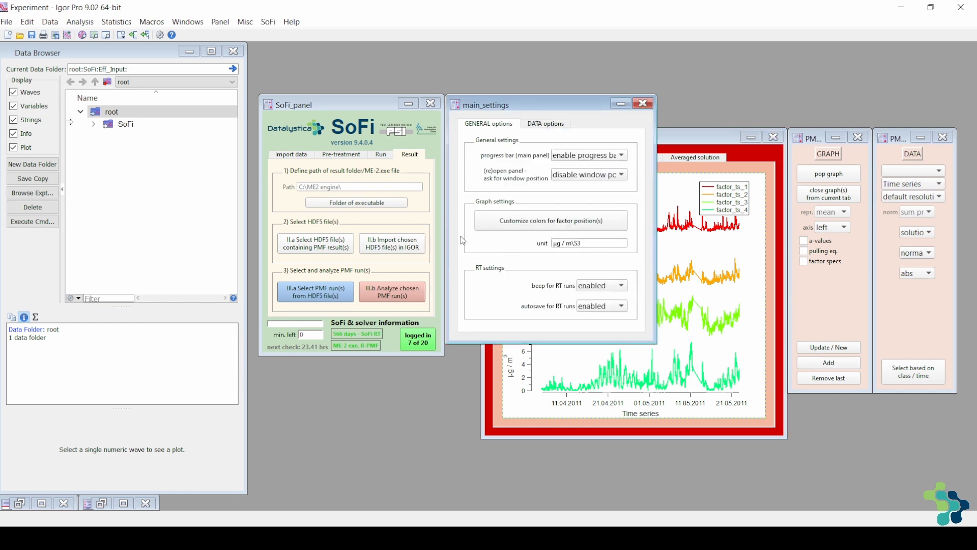
click(515, 225)
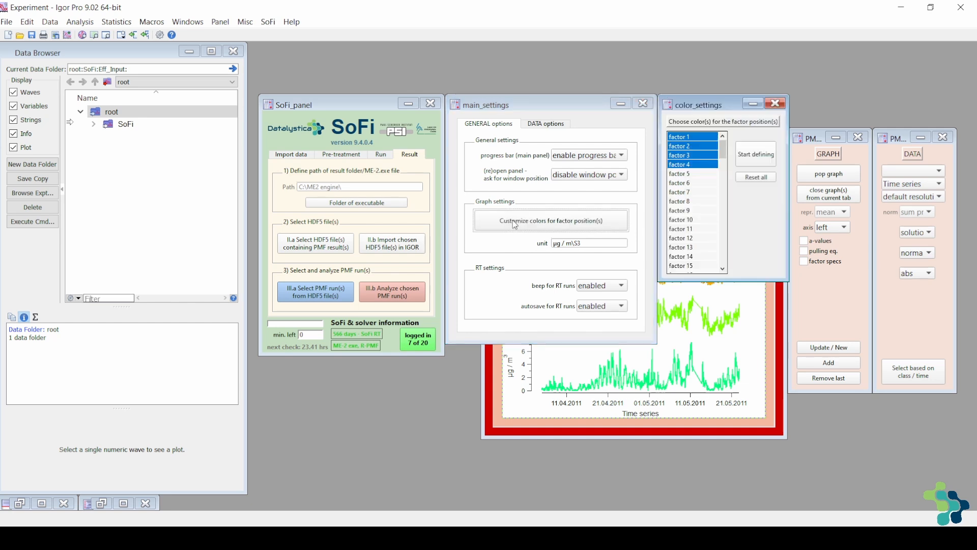
click(701, 137)
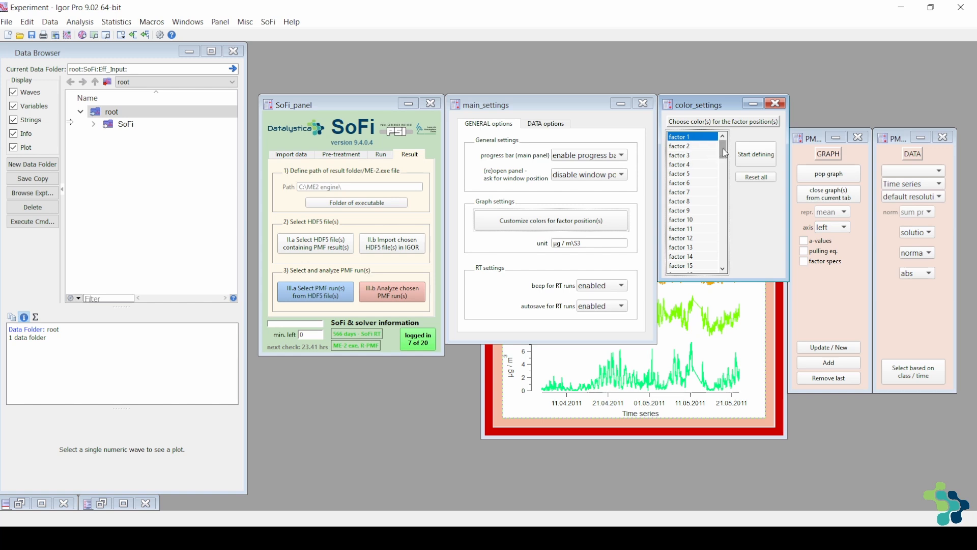
mouse_move(723, 148)
mouse_down()
mouse_move(726, 260)
mouse_move(728, 144)
mouse_up()
shift+click(693, 168)
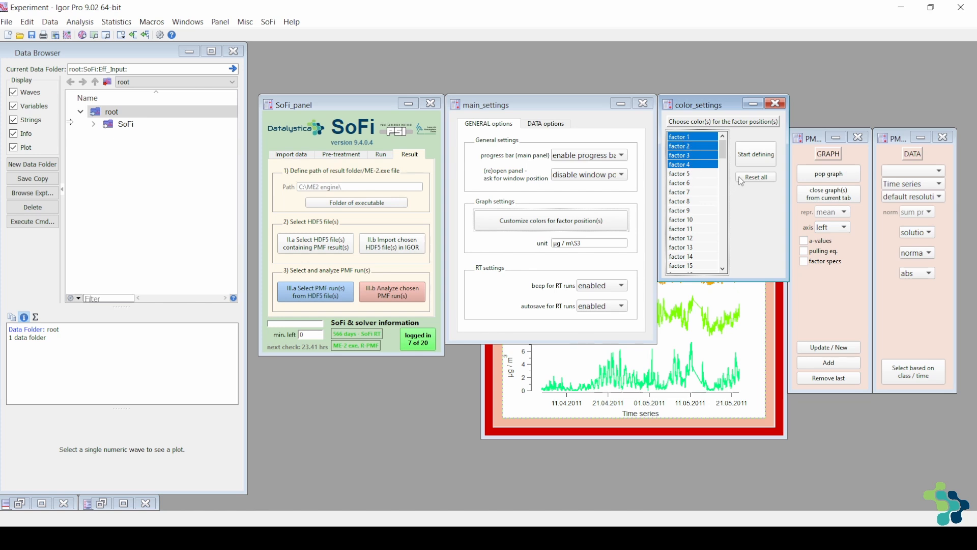
- Define custom colors for the selected factors, using blues for factors 1 and 2 and magenta tones for factors 3 and 4
click(758, 160)
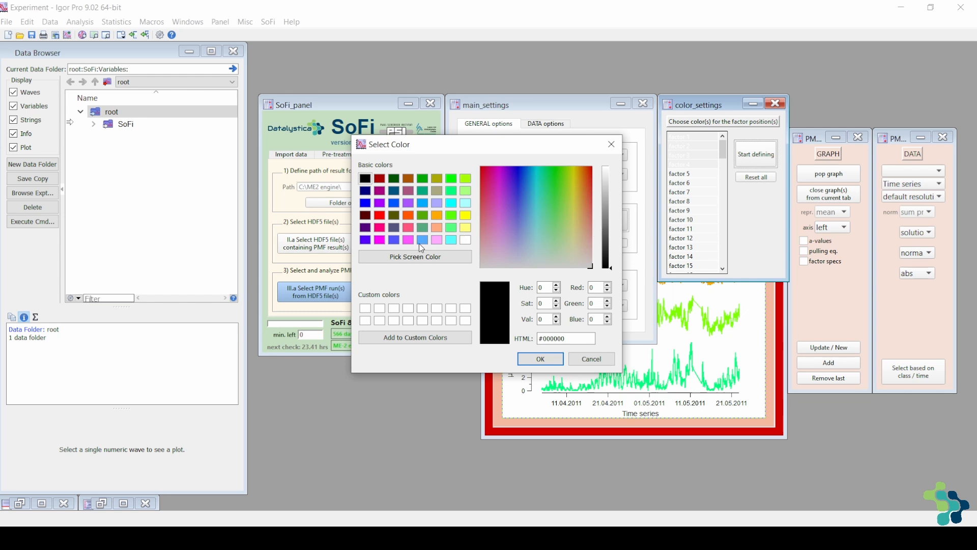
click(468, 219)
click(542, 361)
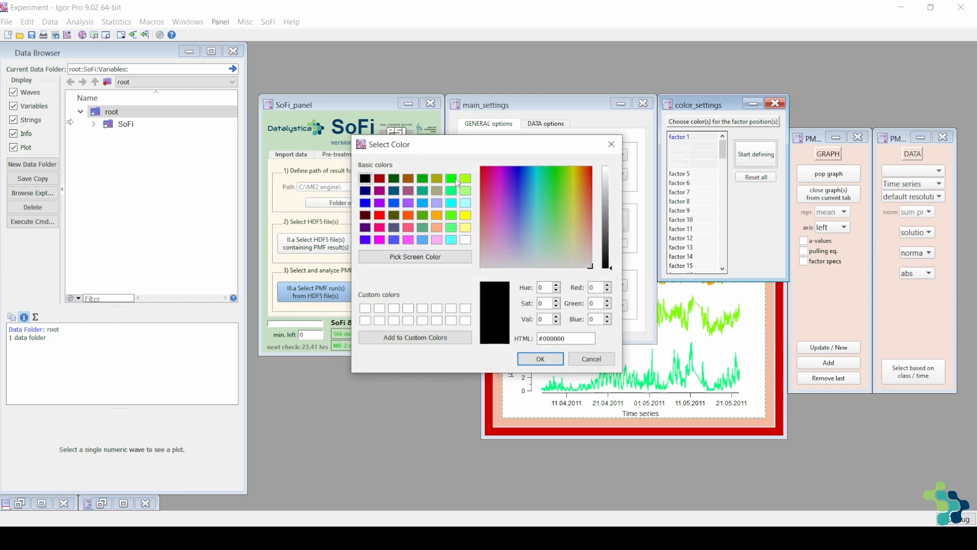
click(435, 216)
click(541, 359)
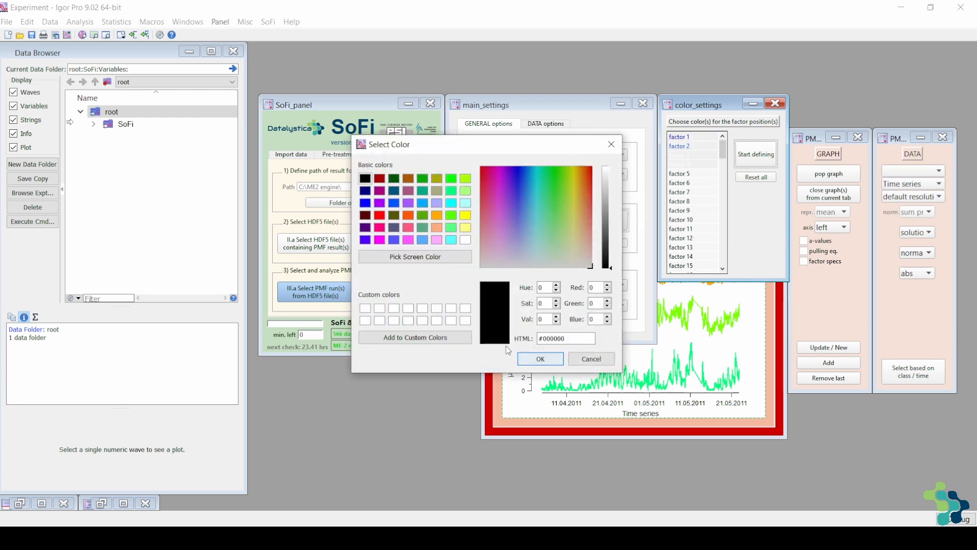
click(451, 178)
click(541, 358)
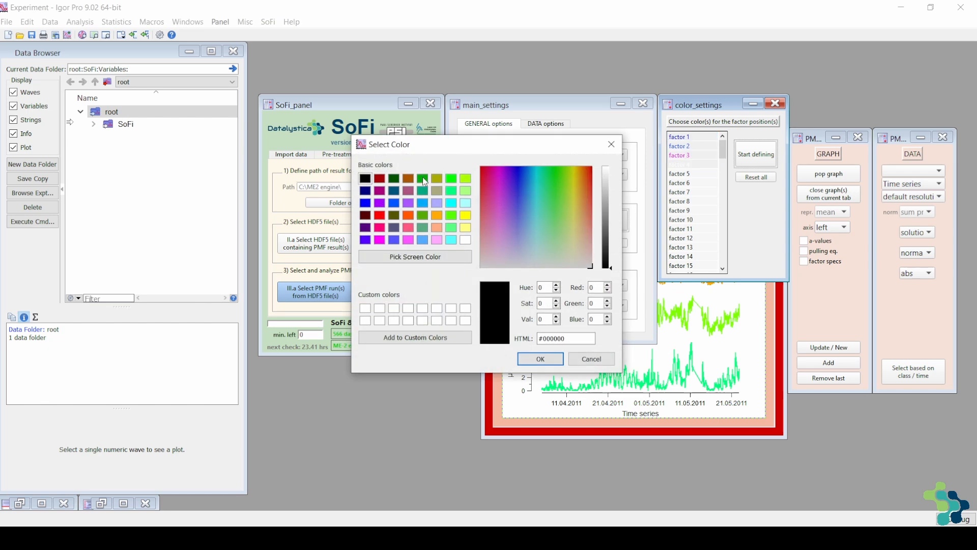
click(422, 179)
click(540, 359)
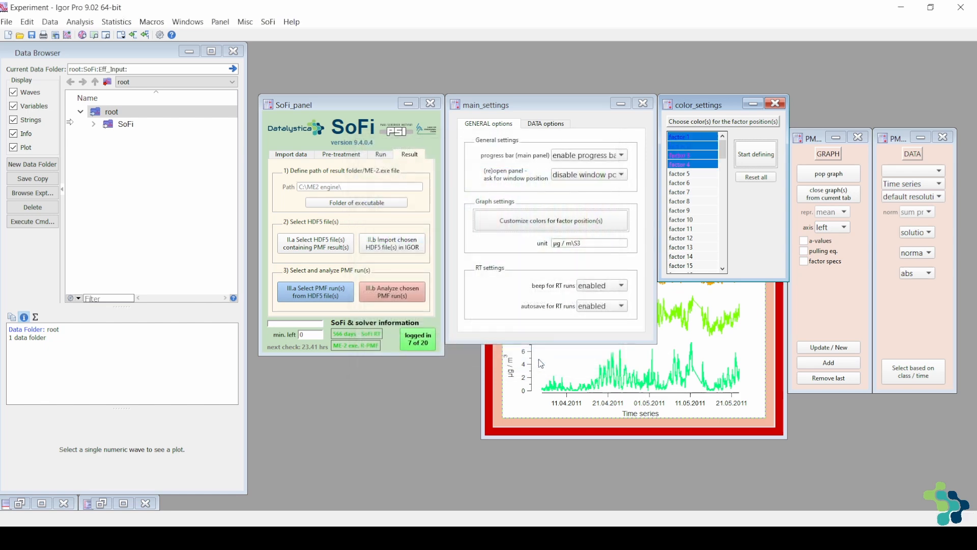
- Close the PMF analysis windows, reset all factor colors, and close the color settings
click(399, 294)
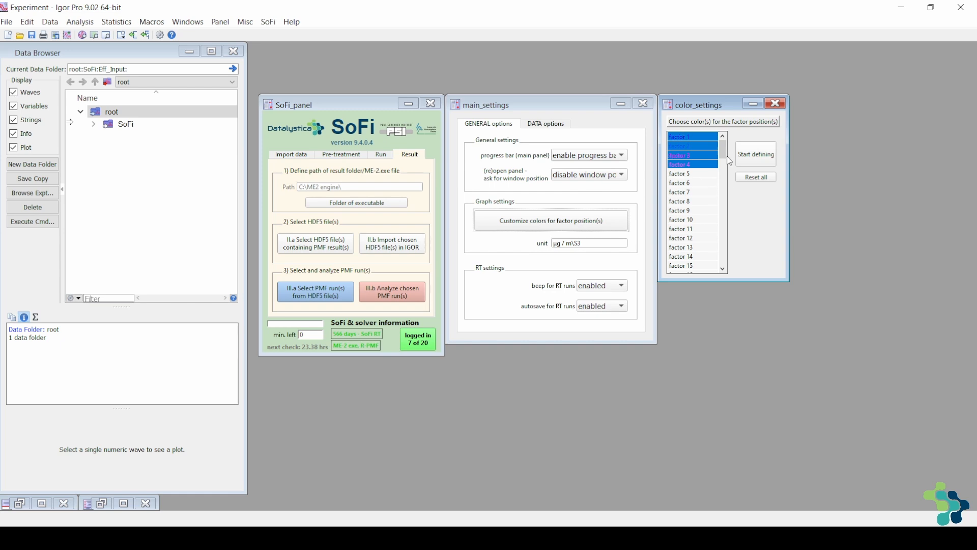
click(757, 184)
click(517, 226)
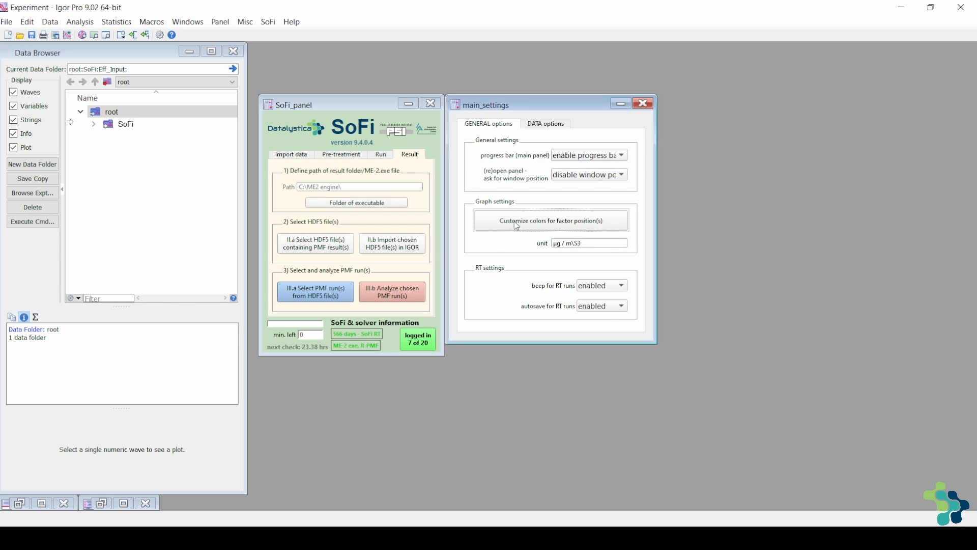
- Check the graph unit setting and view the cellwise and averaged S2N calculation choices in the data options without changing them
click(603, 244)
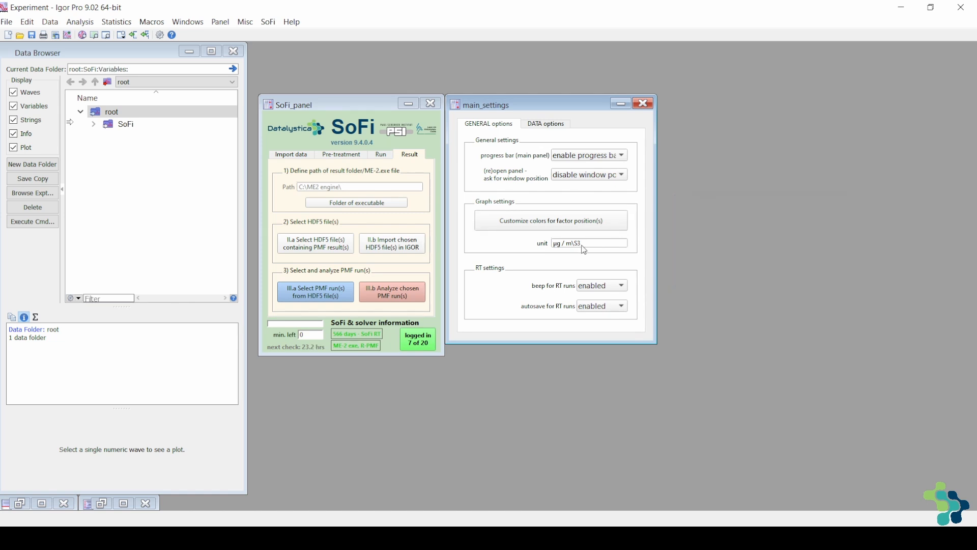
click(548, 126)
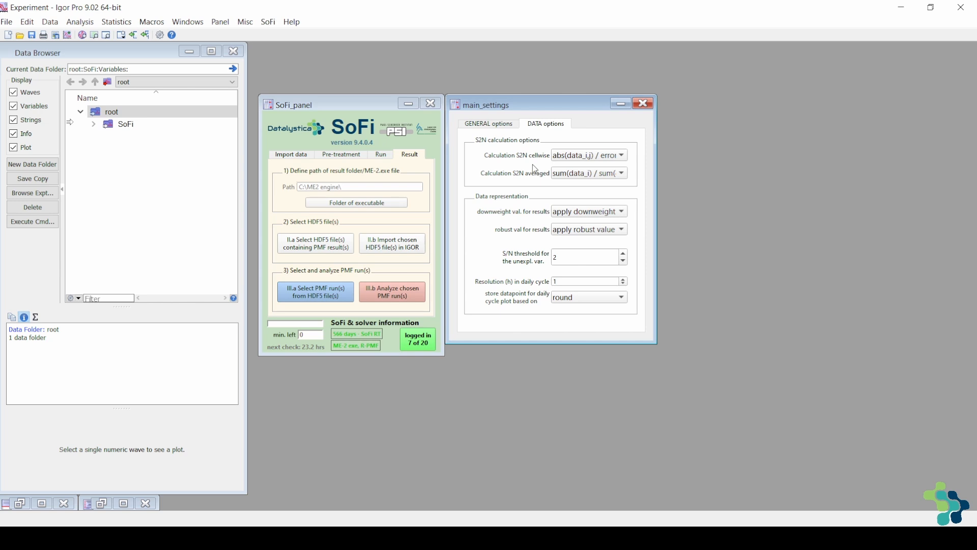
click(569, 160)
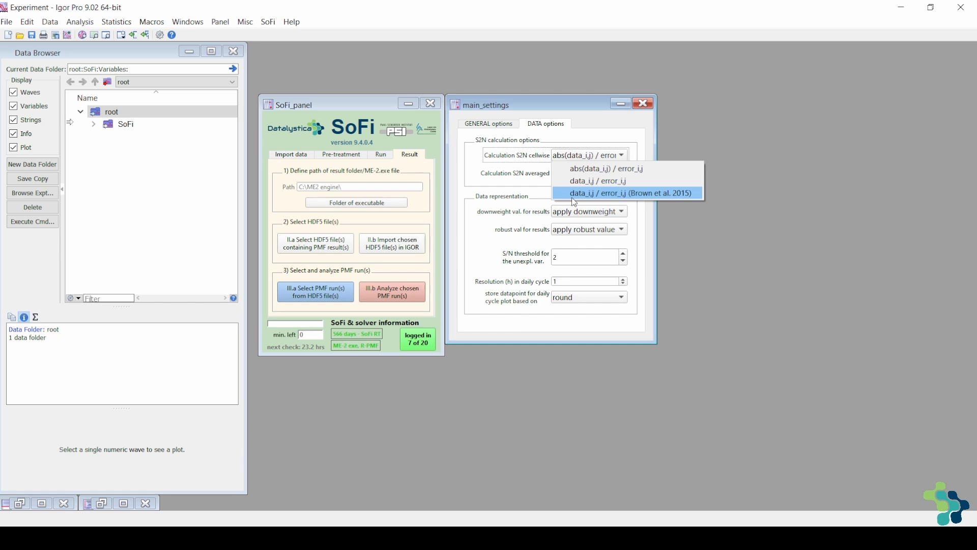
click(525, 183)
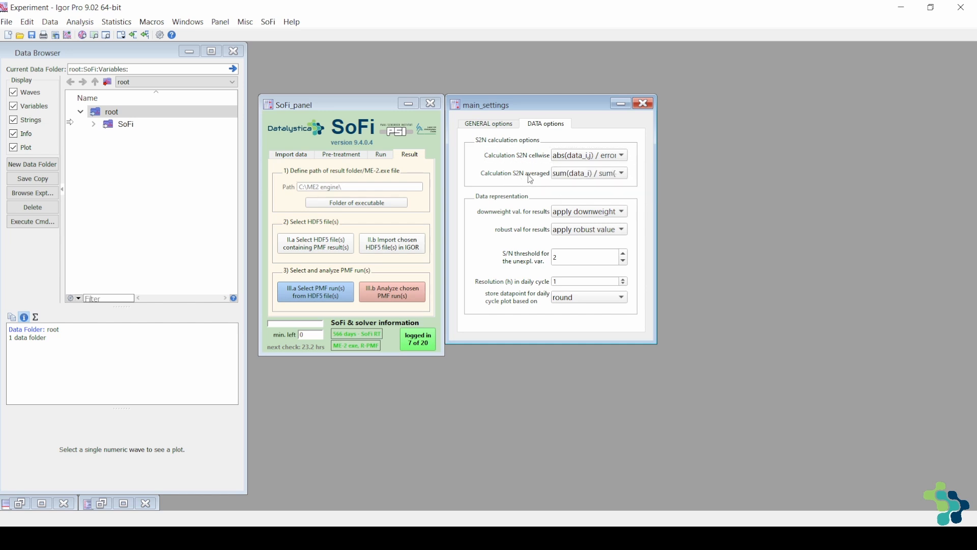
click(568, 176)
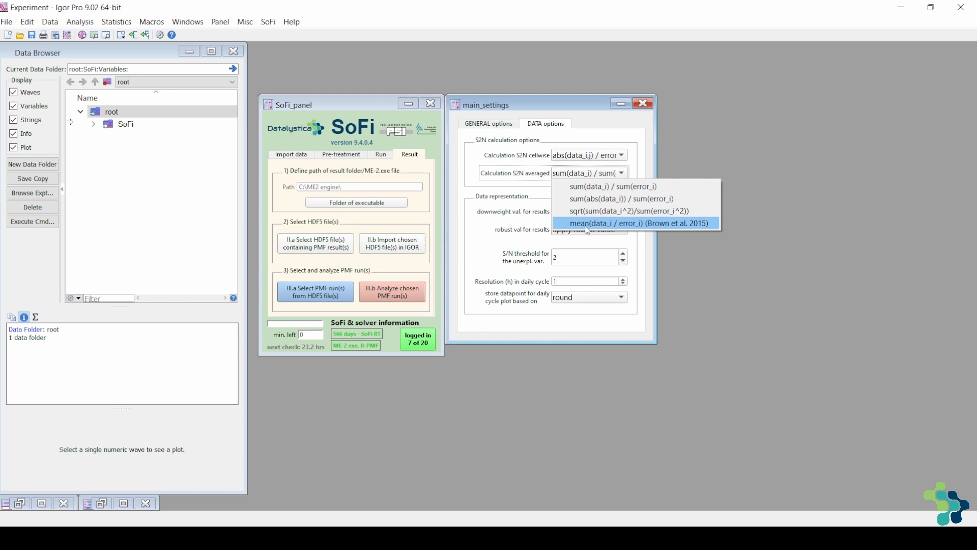
click(475, 231)
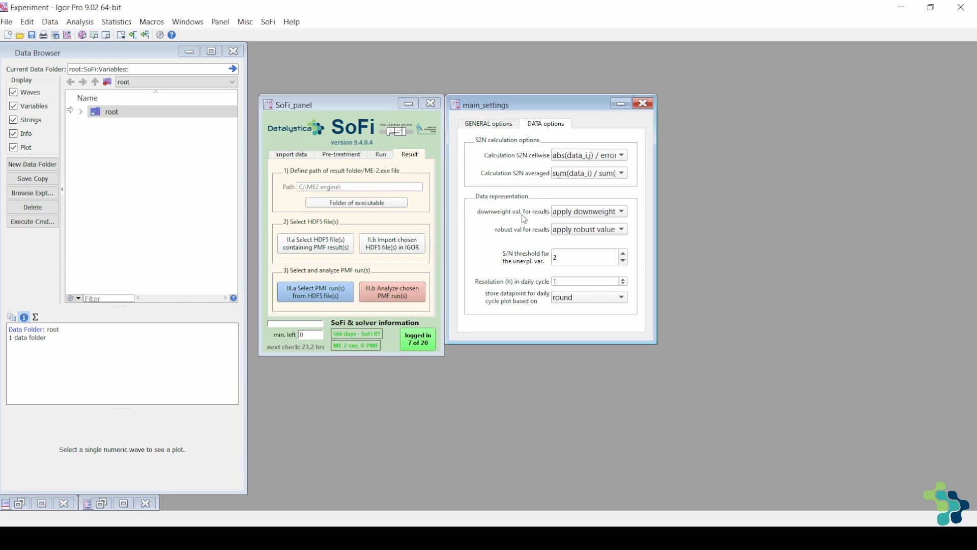
- View the downweight, robust value and daily cycle datapoint choices under data representation without selecting other ones
click(569, 212)
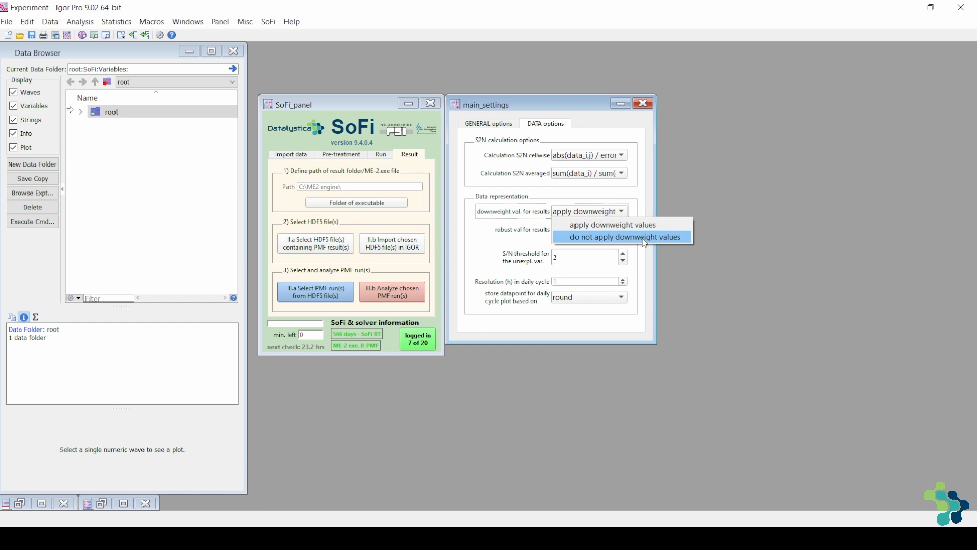
click(515, 243)
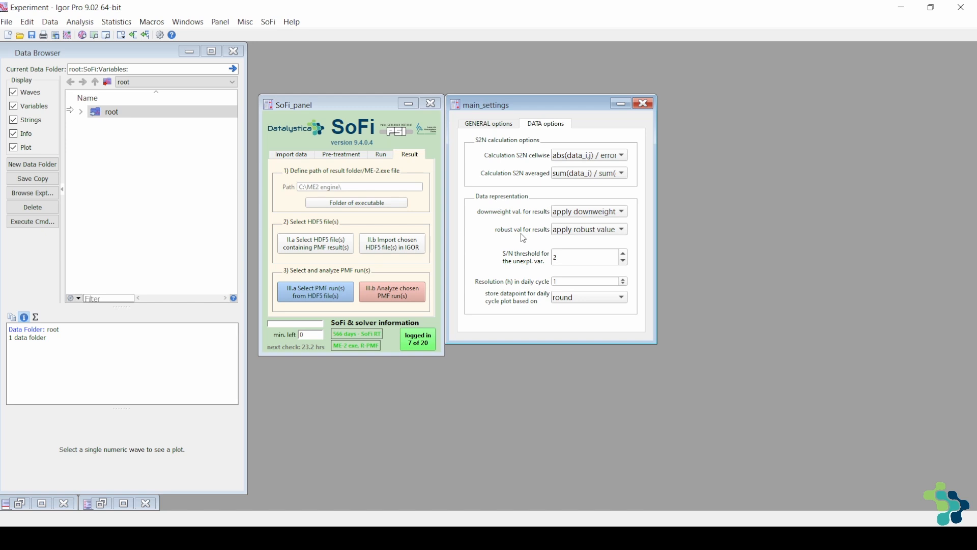
click(564, 232)
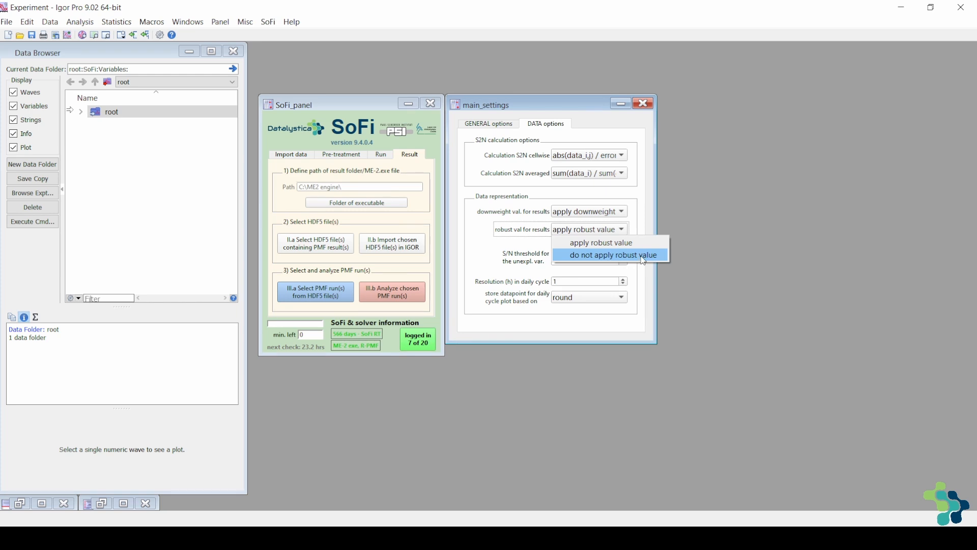
click(511, 268)
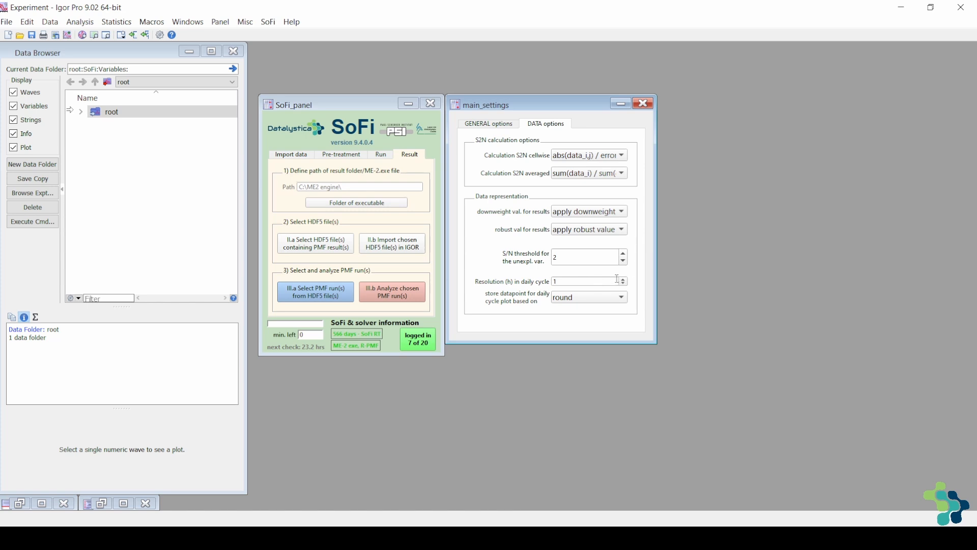
click(566, 300)
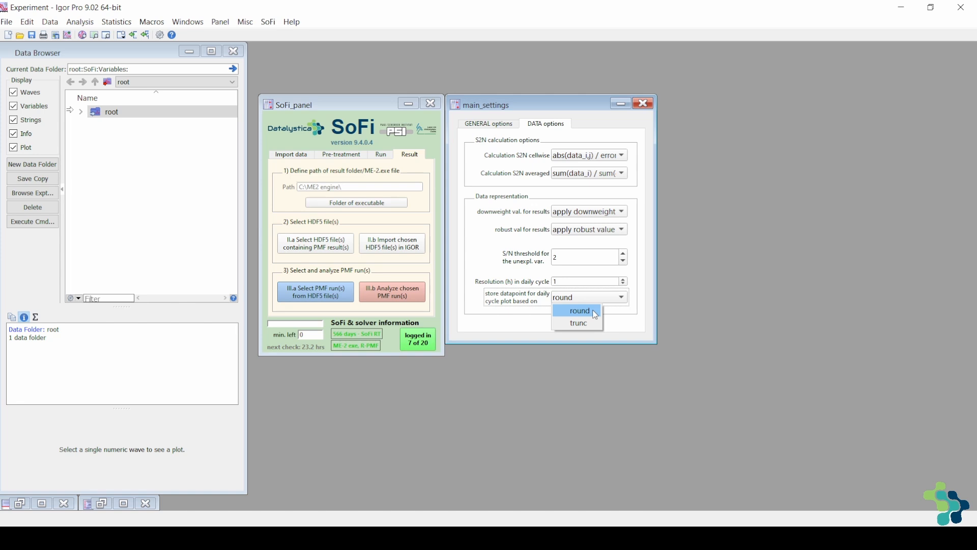
click(616, 324)
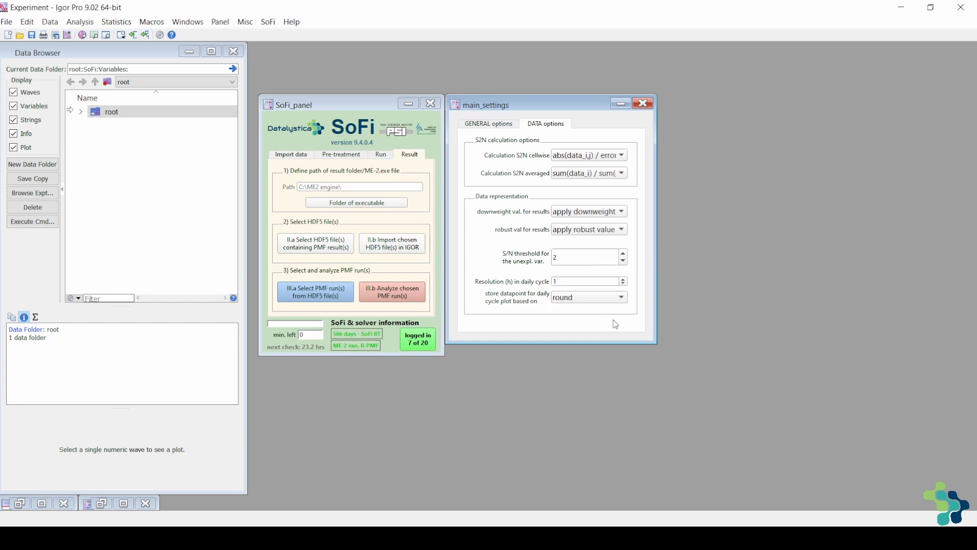